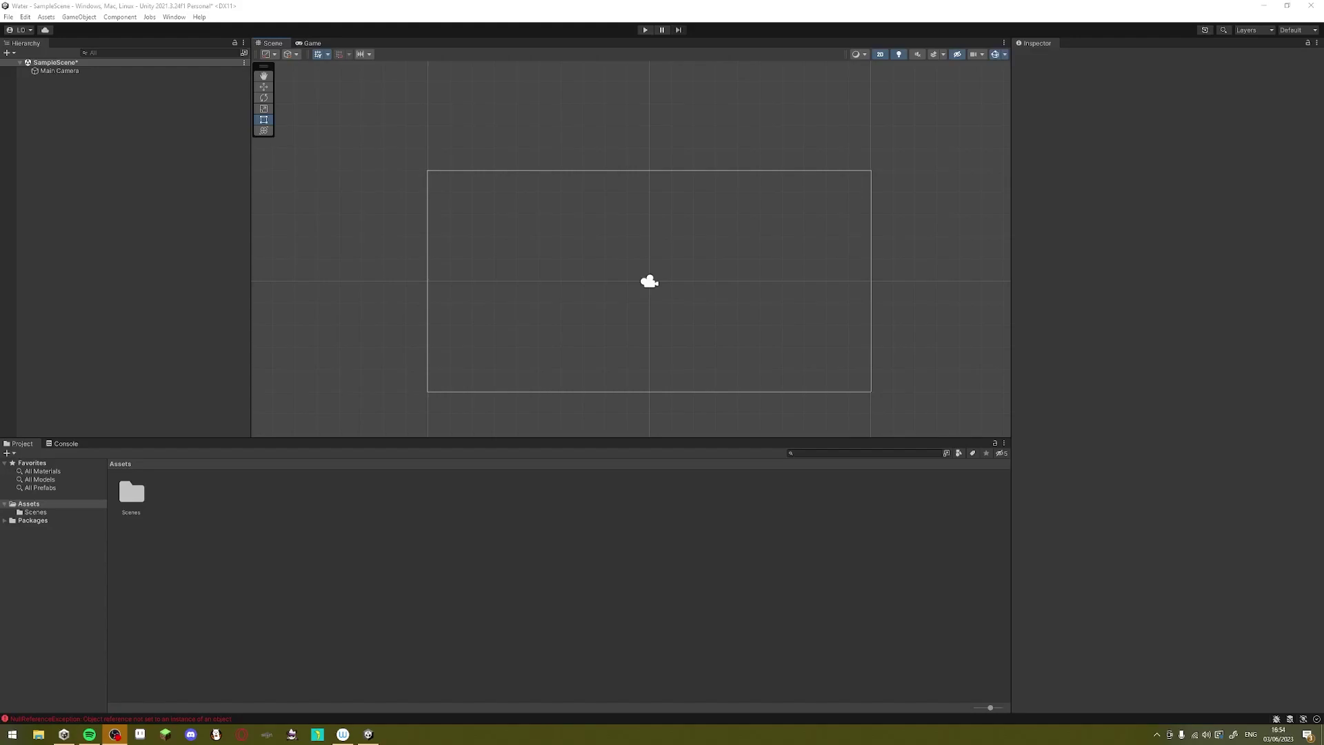
# - Add a 2D circle sprite to the scene
pyautogui.click(346, 8)
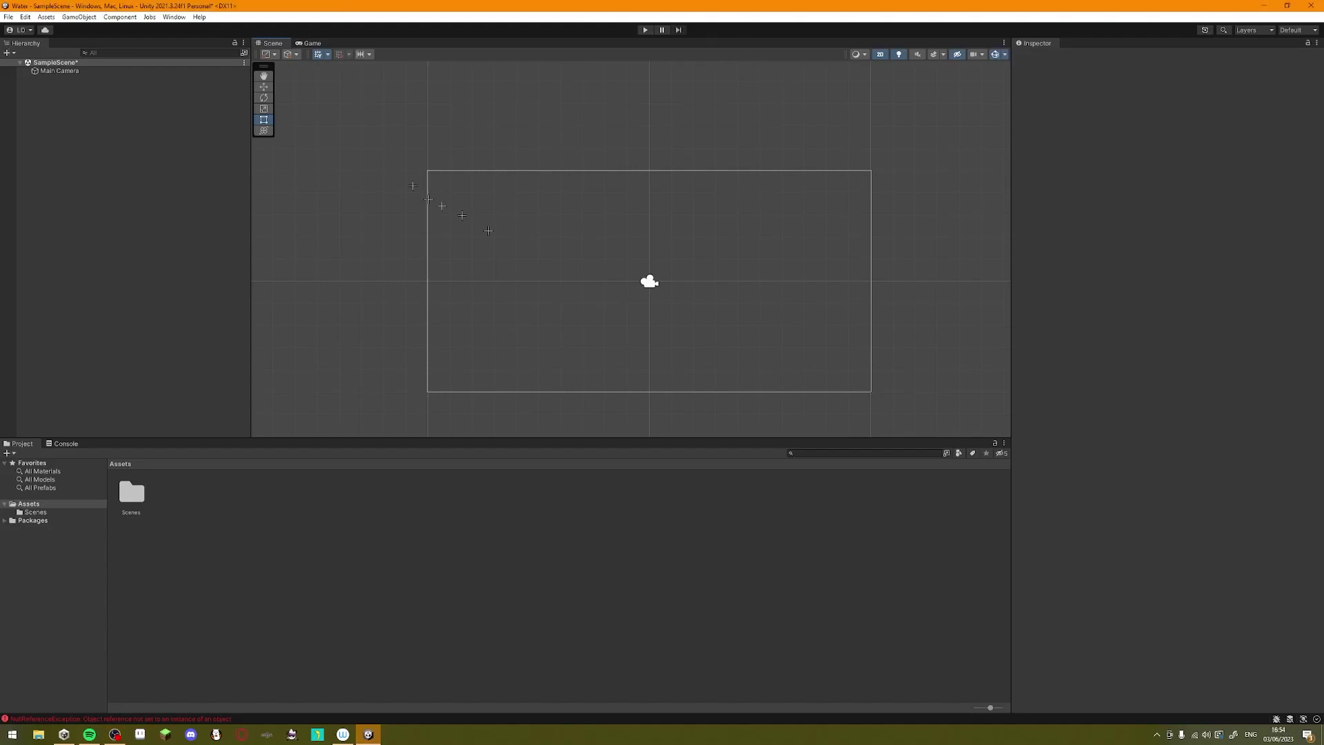
pyautogui.scroll(6, 604, 315)
pyautogui.moveTo(763, 372); pyautogui.dragTo(740, 347, button='middle')
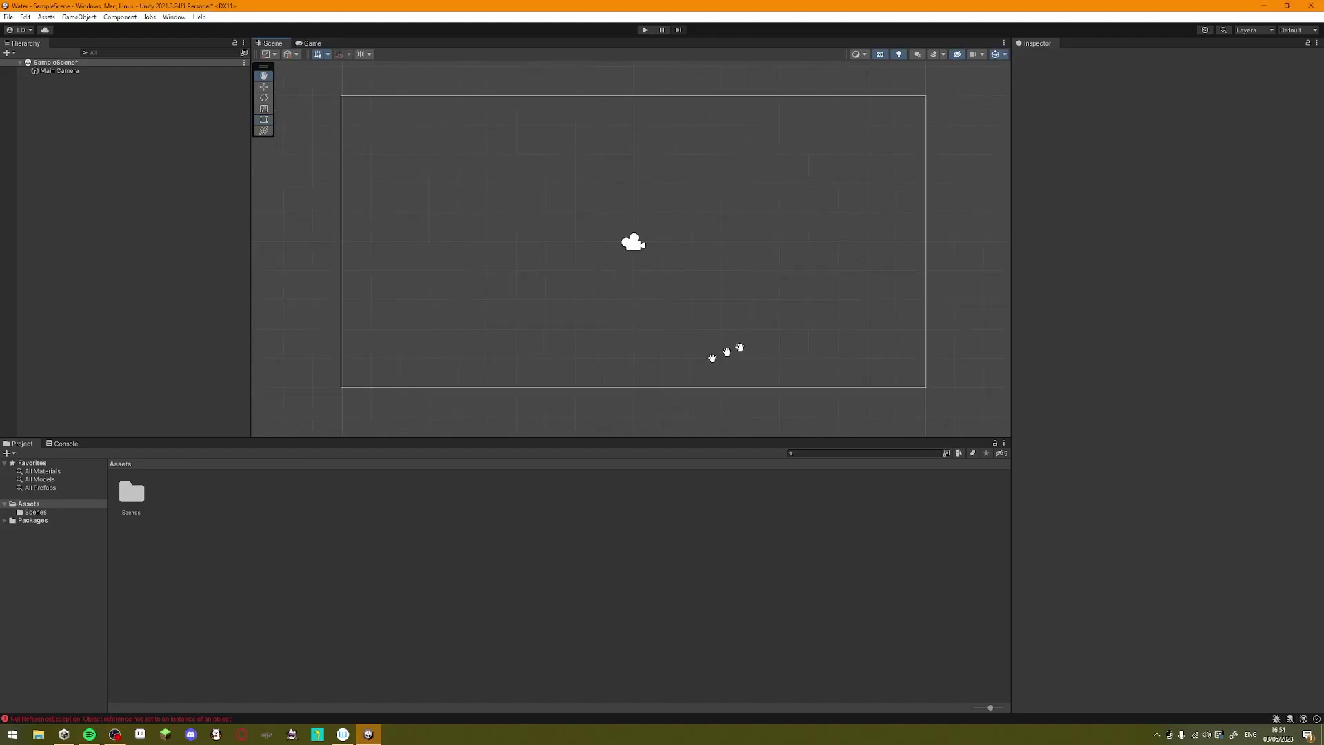
pyautogui.moveTo(676, 385)
pyautogui.mouseDown(button='middle')
pyautogui.moveTo(708, 397)
pyautogui.moveTo(678, 391)
pyautogui.mouseUp(button='middle')
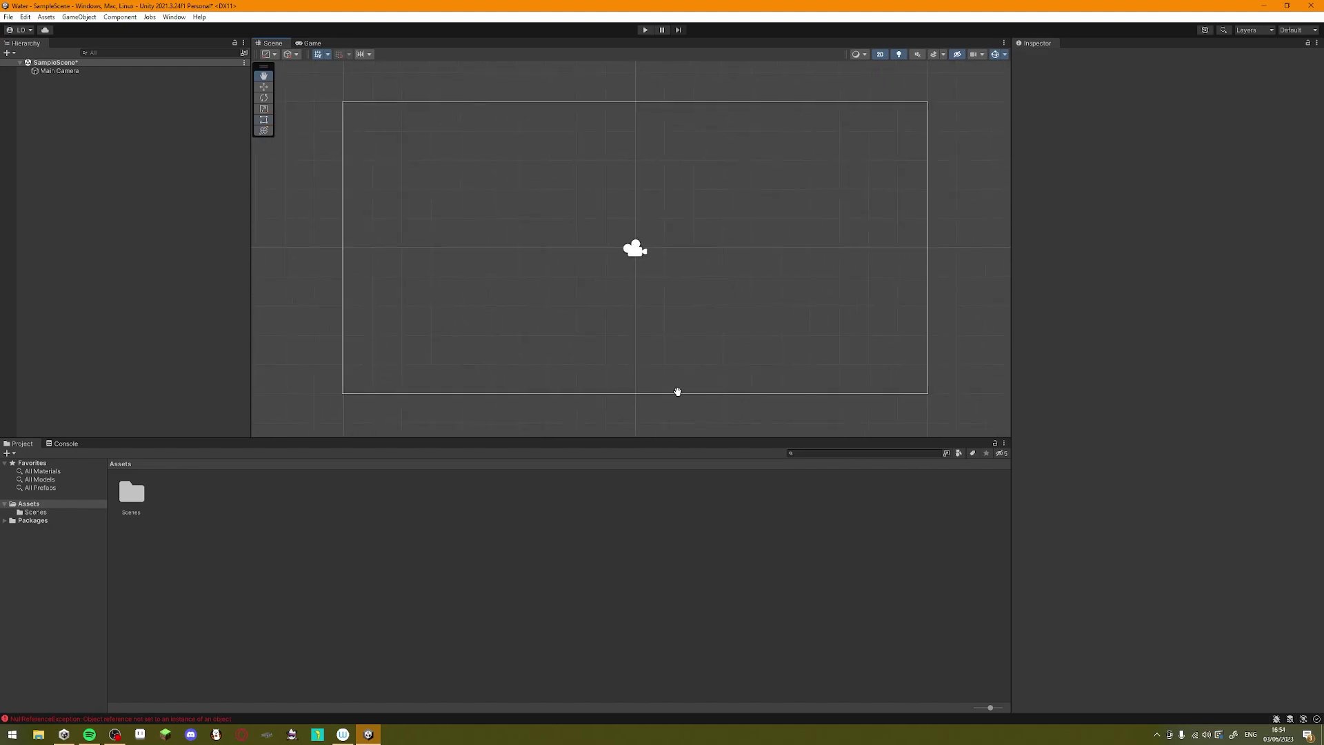
pyautogui.rightClick(55, 124)
pyautogui.moveTo(165, 262)
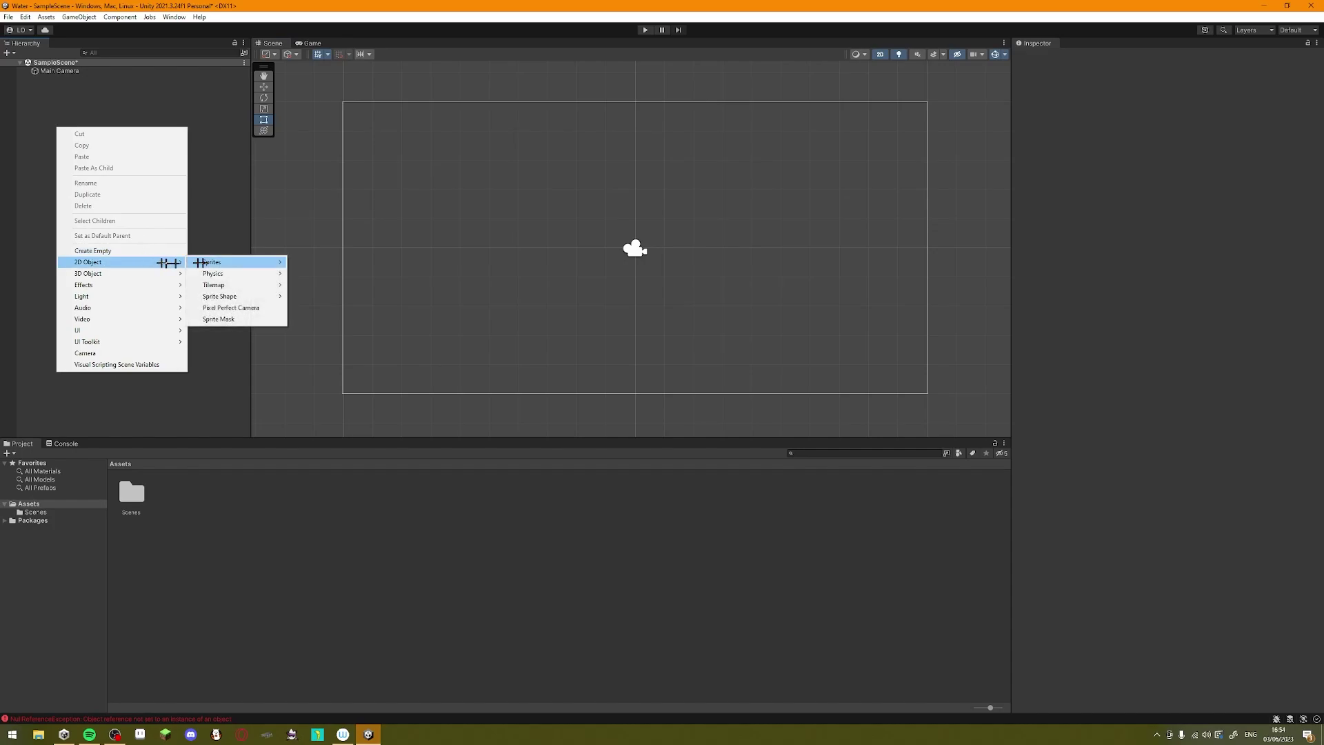
pyautogui.click(331, 284)
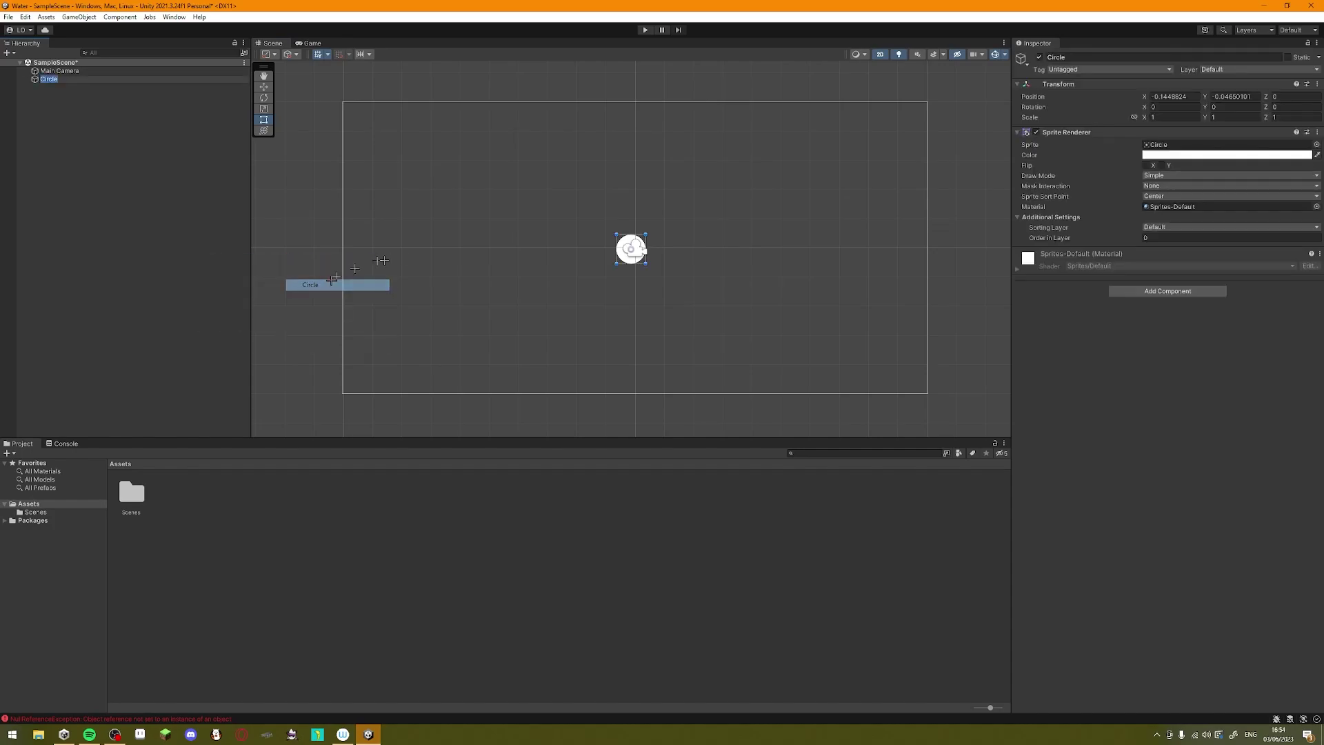
# - Move the circle down-left of the camera centre and shrink it to a scale of about 0.5 in X and Y
pyautogui.scroll(9, 813, 264)
pyautogui.moveTo(598, 244); pyautogui.dragTo(458, 312)
pyautogui.moveTo(478, 312); pyautogui.dragTo(589, 256, button='middle')
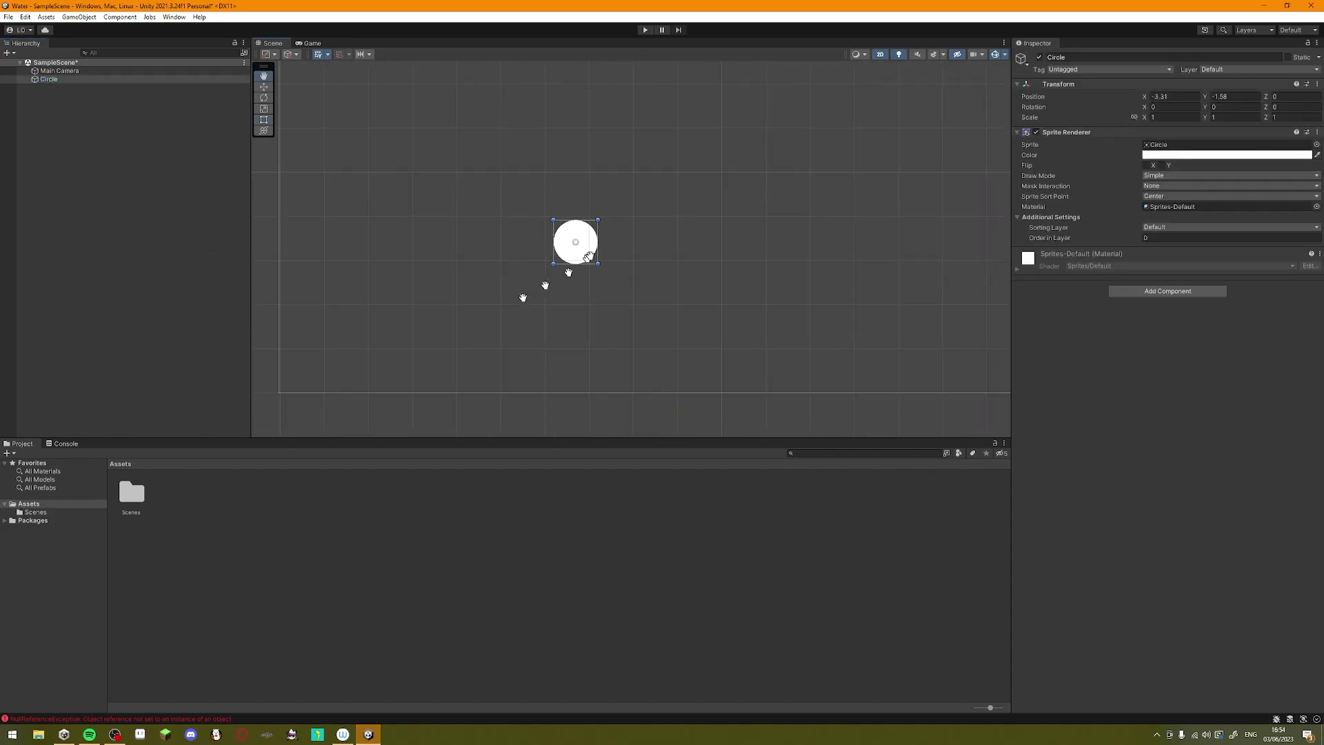
pyautogui.scroll(-2, 588, 257)
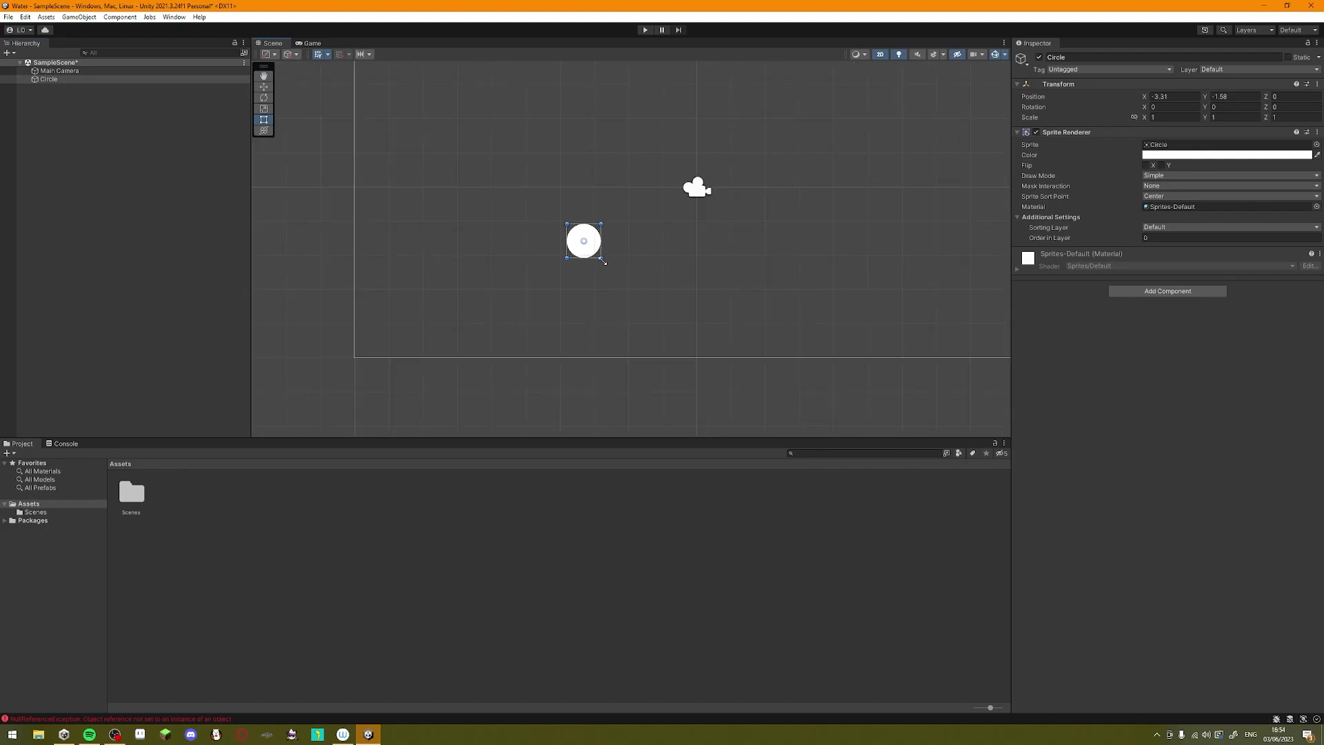
pyautogui.moveTo(602, 261); pyautogui.dragTo(581, 239)
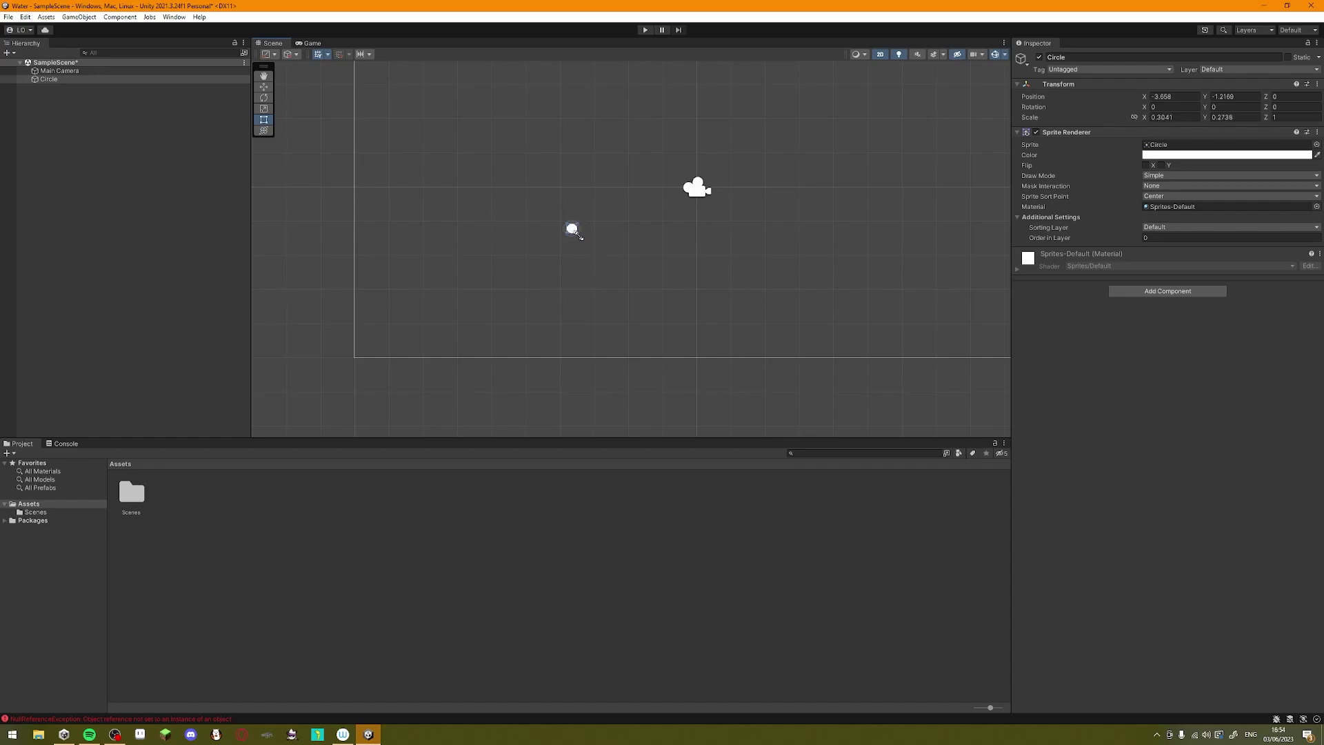
pyautogui.moveTo(577, 238); pyautogui.dragTo(585, 243)
pyautogui.scroll(5, 583, 243)
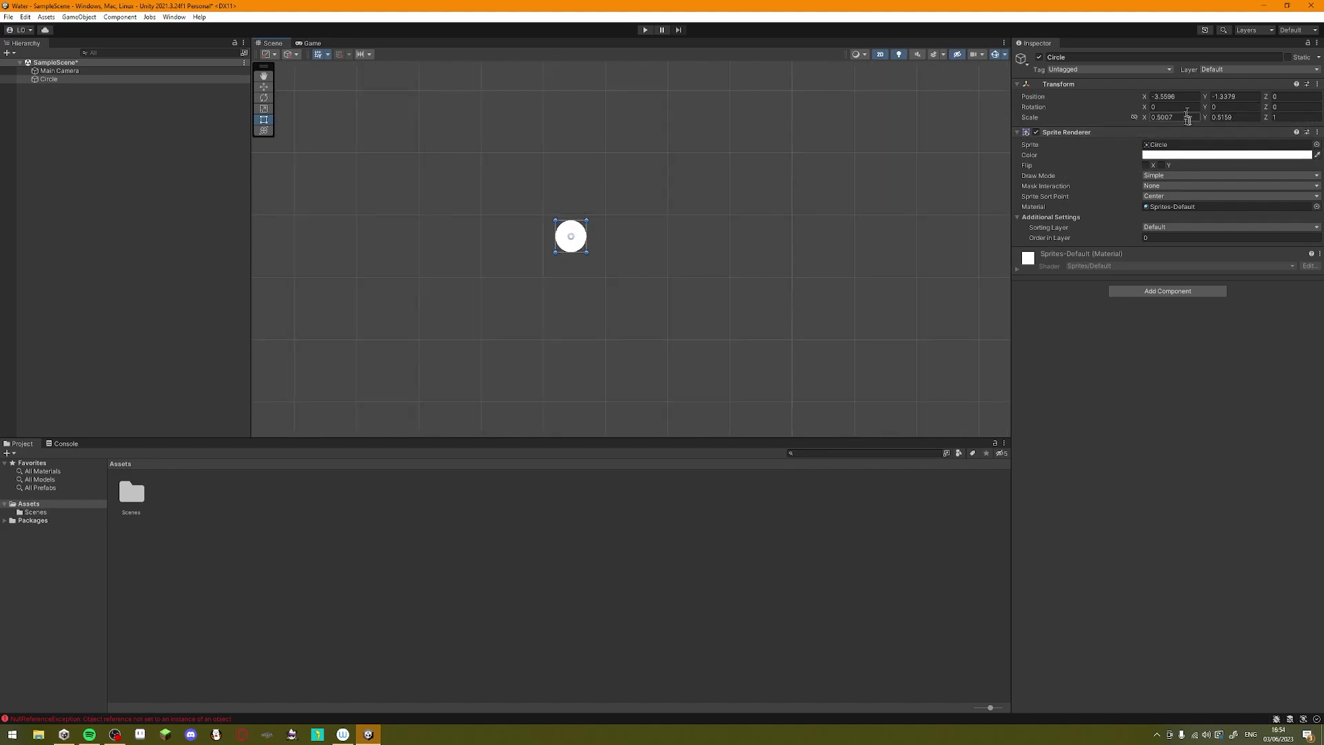
# - Change the circle's Sprite Renderer colour to blue (4082FF)
pyautogui.scroll(8, 517, 232)
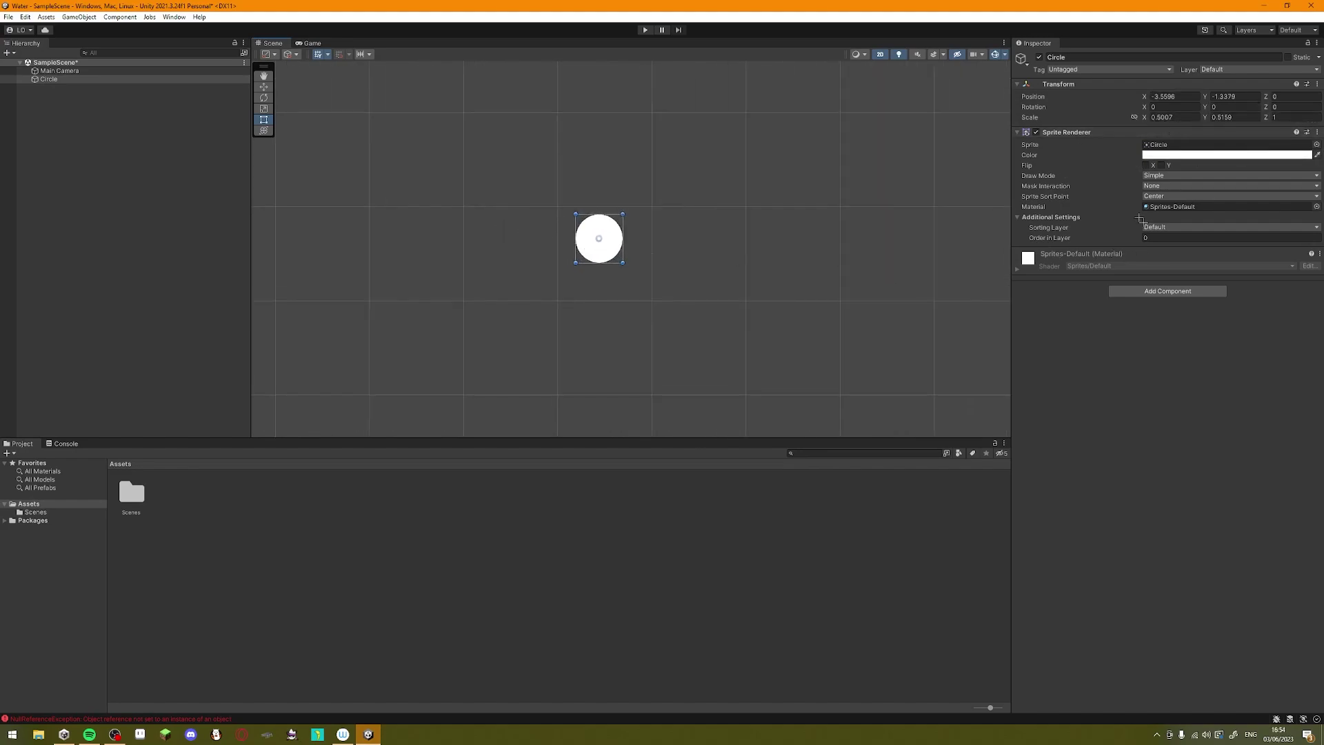
pyautogui.click(1152, 156)
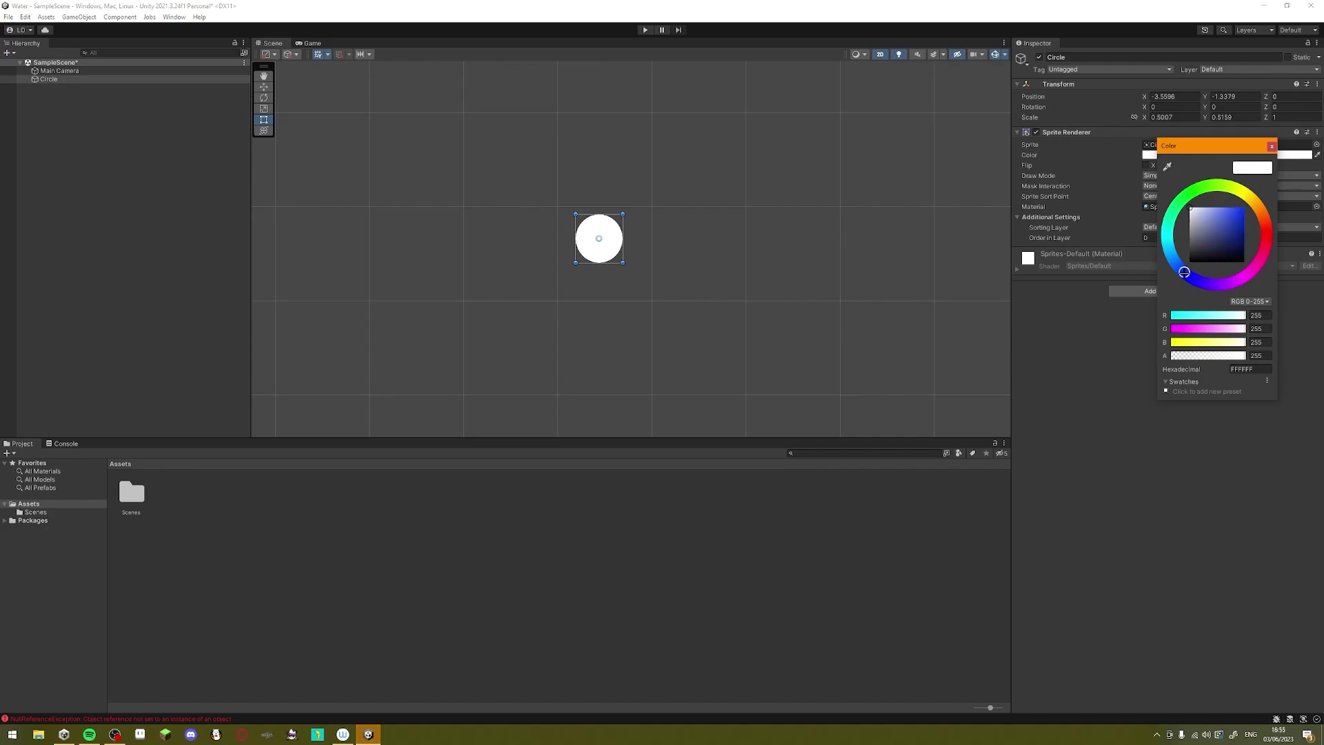
pyautogui.moveTo(1184, 272); pyautogui.dragTo(1232, 202)
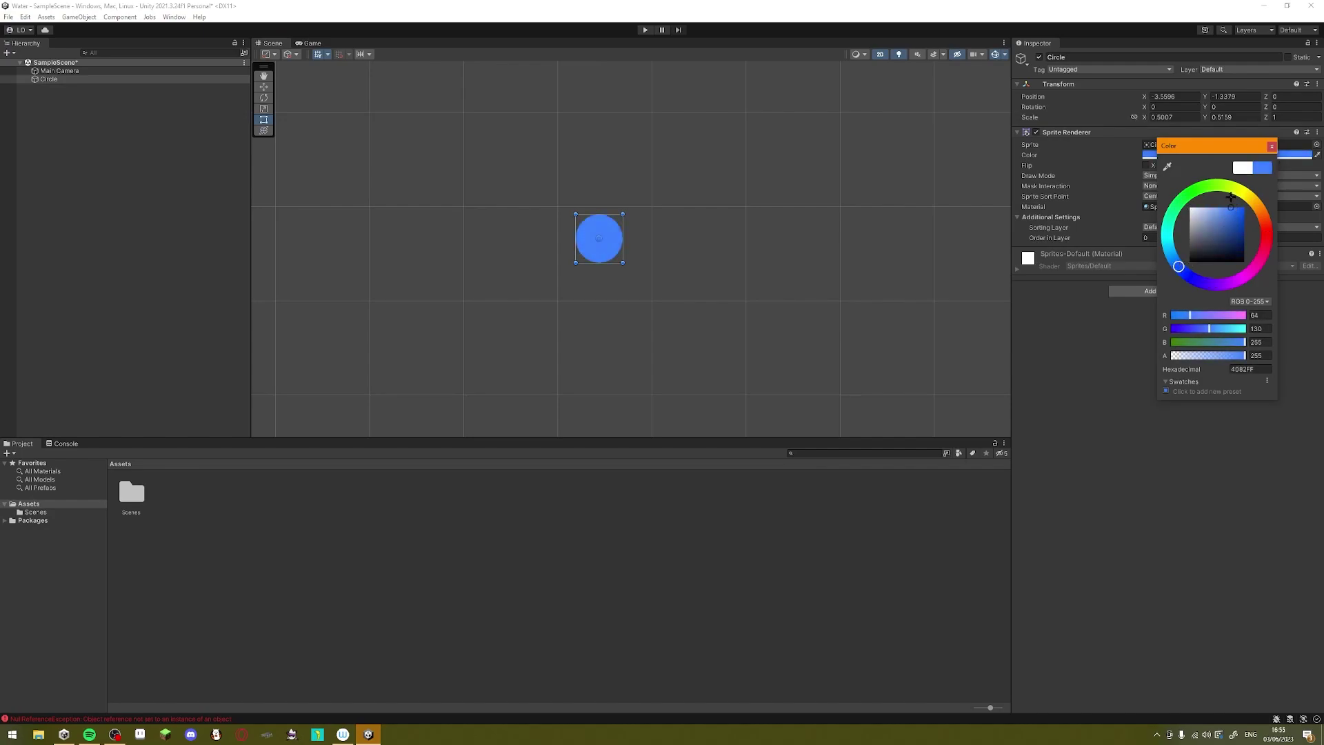
pyautogui.click(1272, 146)
# - Add a Circle Collider 2D and a Rigidbody 2D component to the circle
pyautogui.scroll(-1, 811, 231)
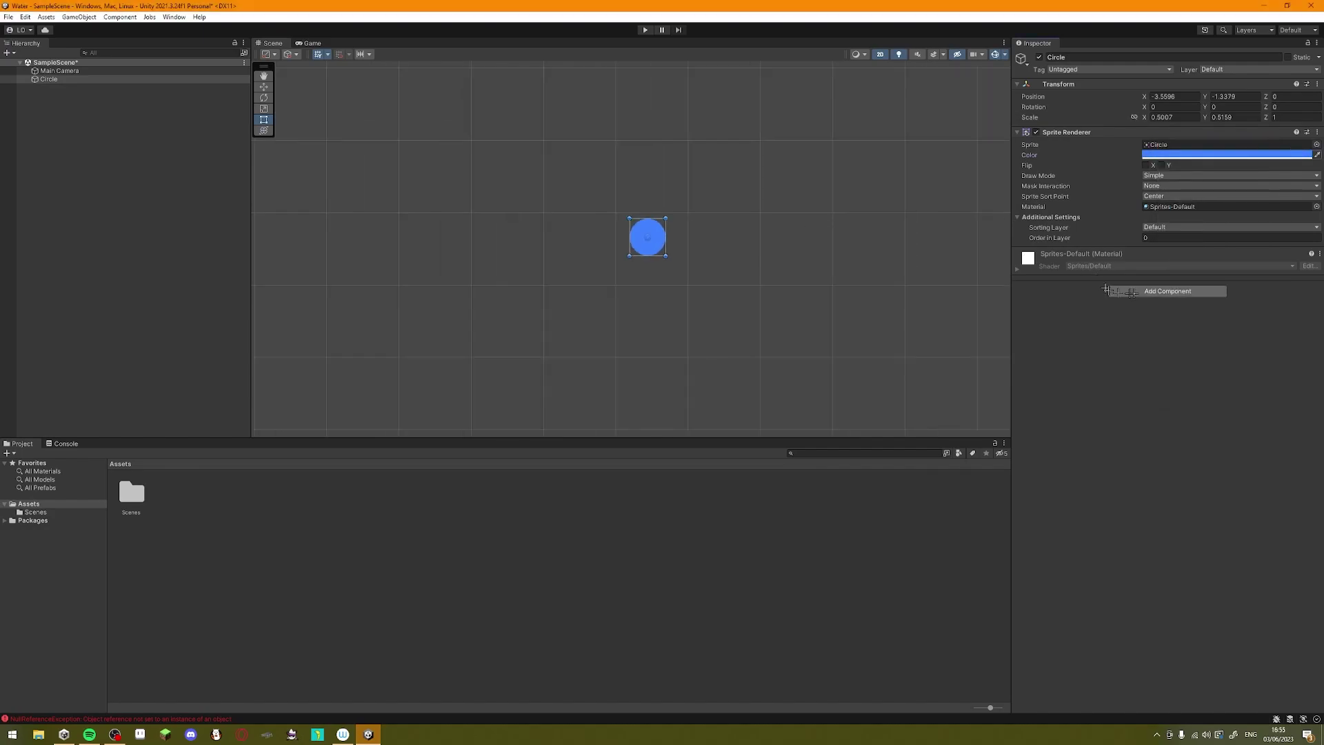
pyautogui.click(1176, 292)
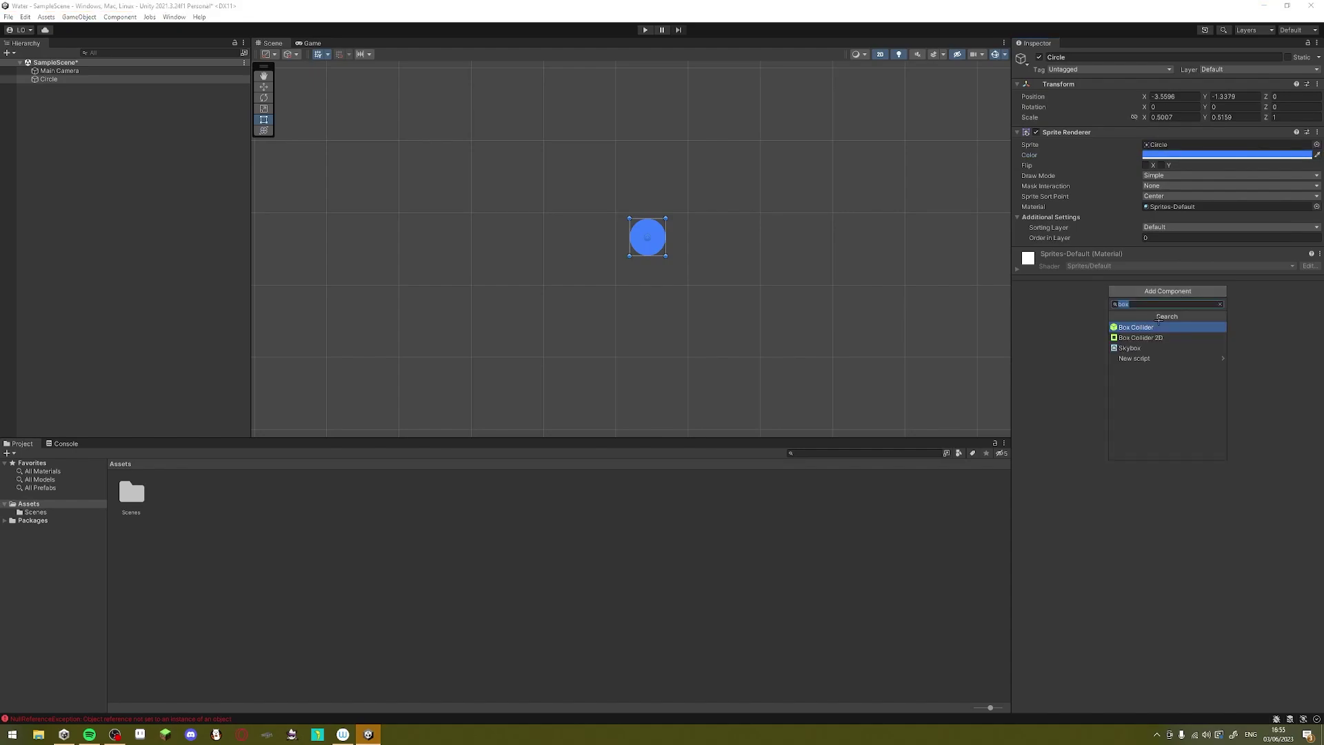
pyautogui.write('cir')
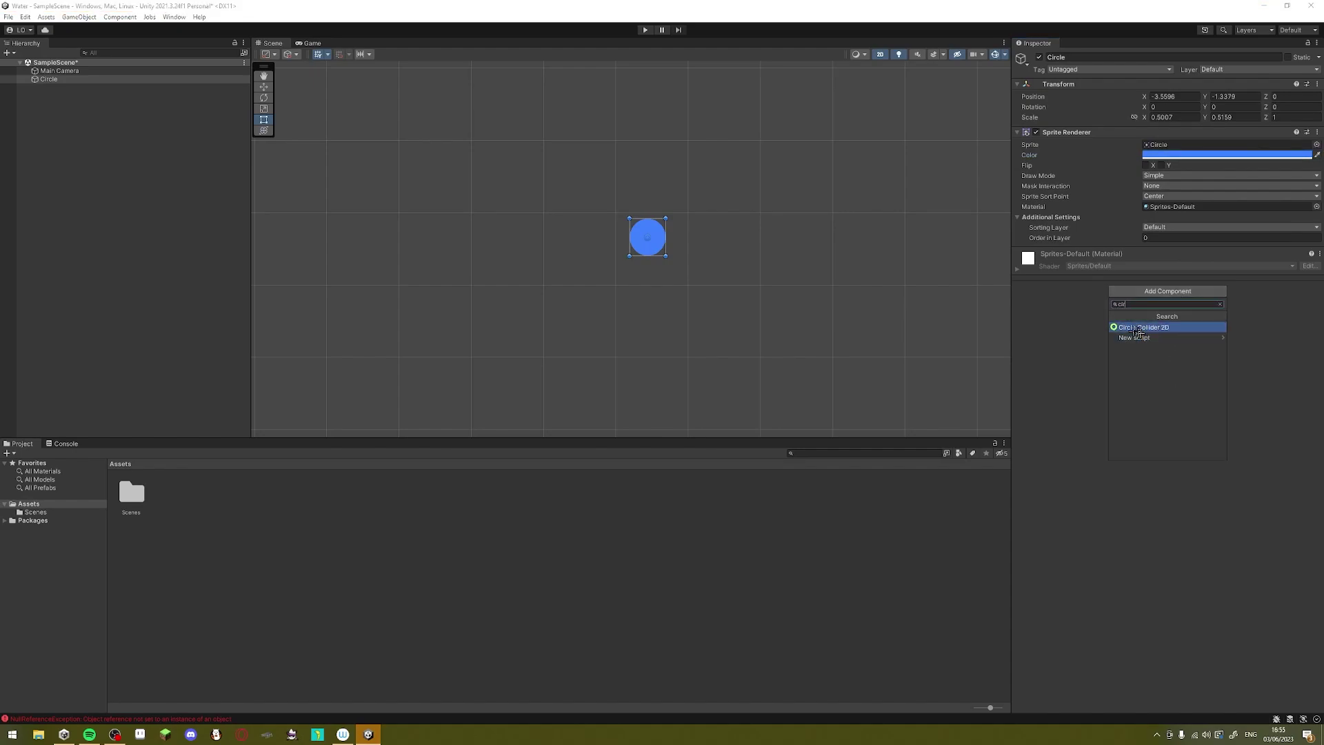
pyautogui.click(1134, 330)
pyautogui.click(1151, 383)
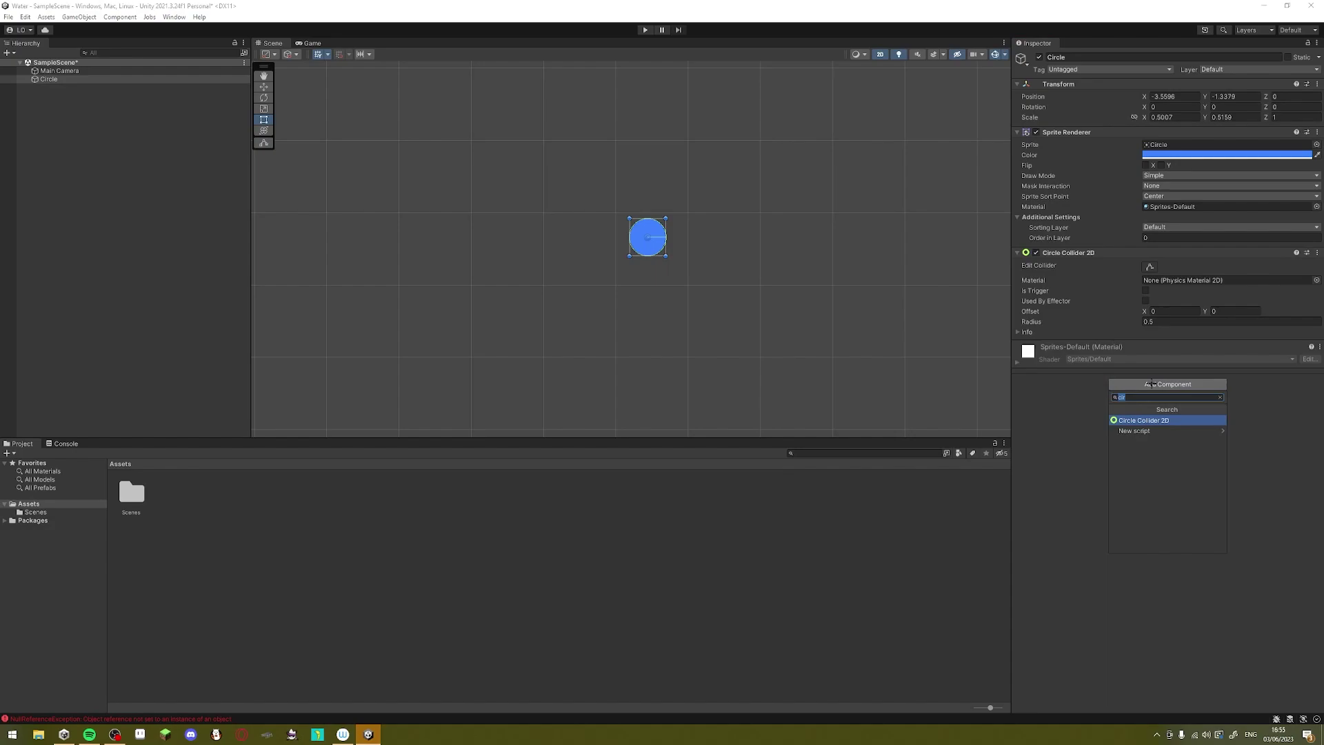
pyautogui.write('ri')
pyautogui.click(1140, 431)
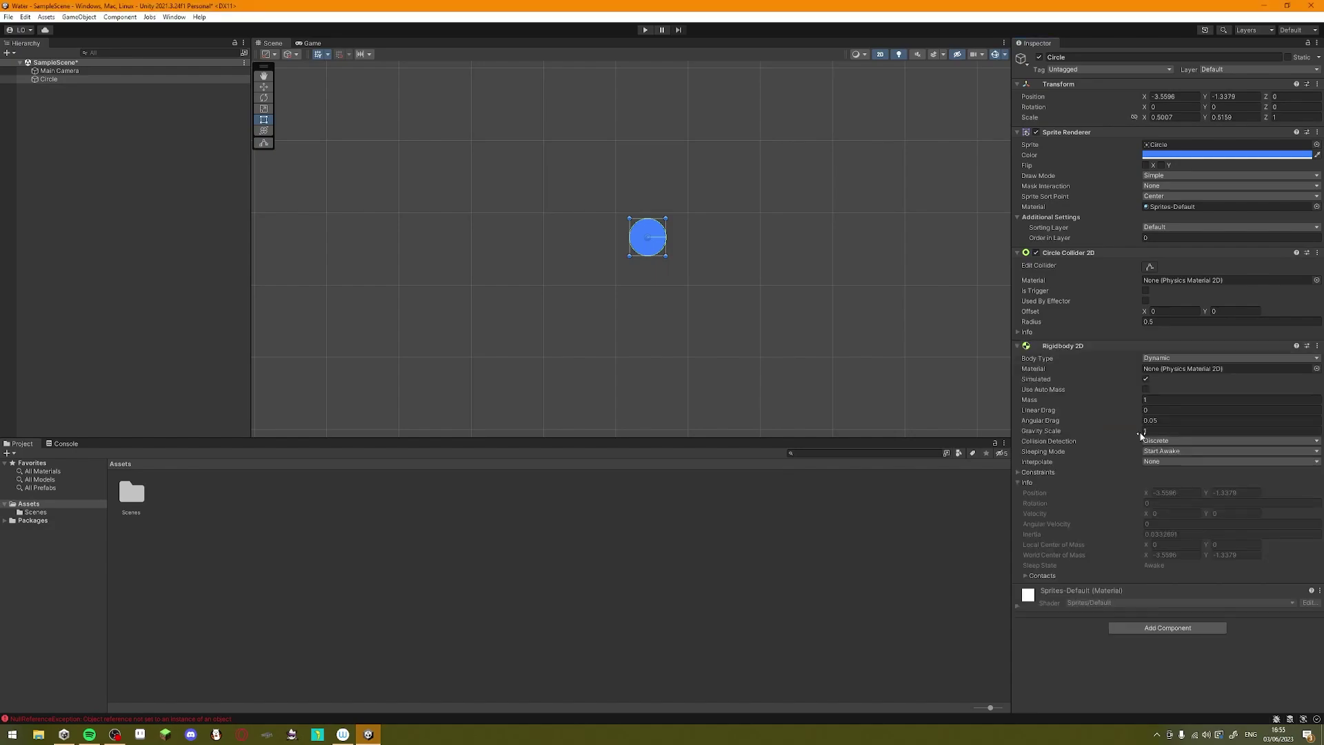
# - Edit the circle's collider, shrinking it to a radius of about 0.26 and keeping it roughly centred in the sprite
pyautogui.scroll(20, 595, 261)
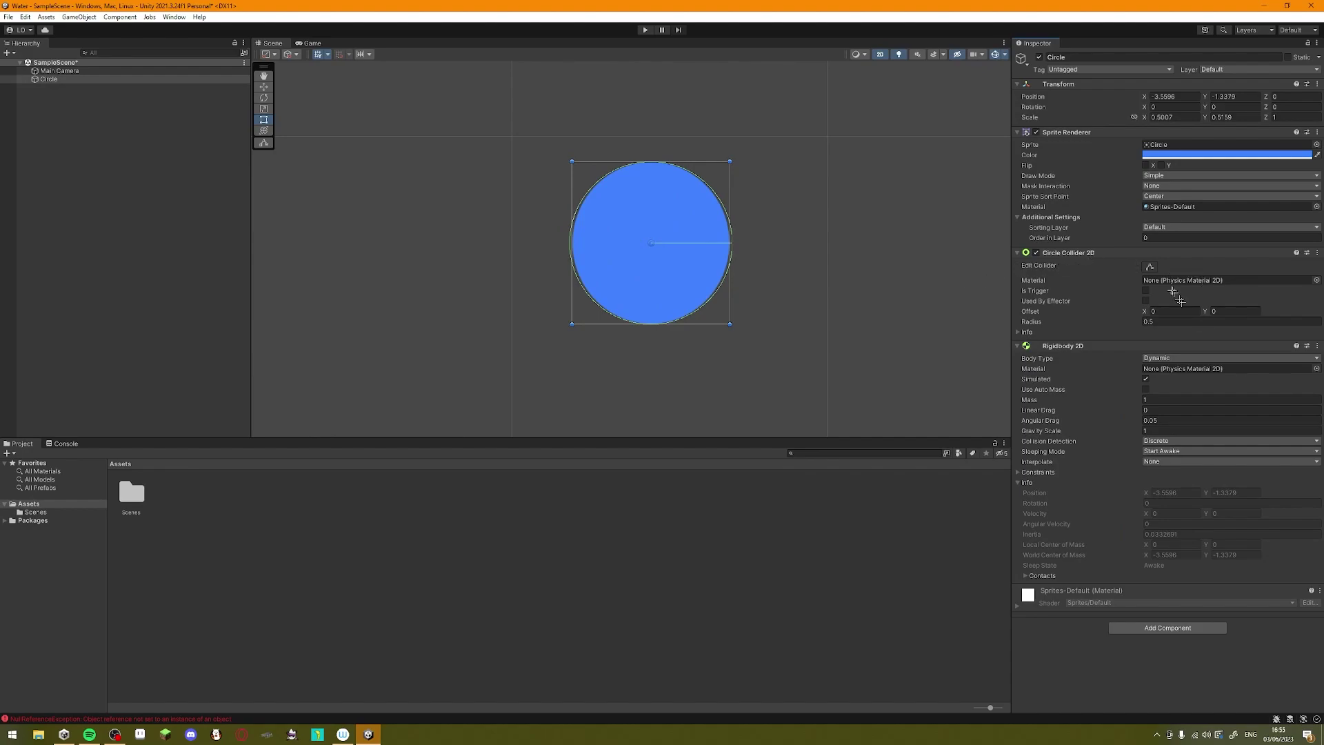
pyautogui.click(1150, 266)
pyautogui.scroll(2, 692, 261)
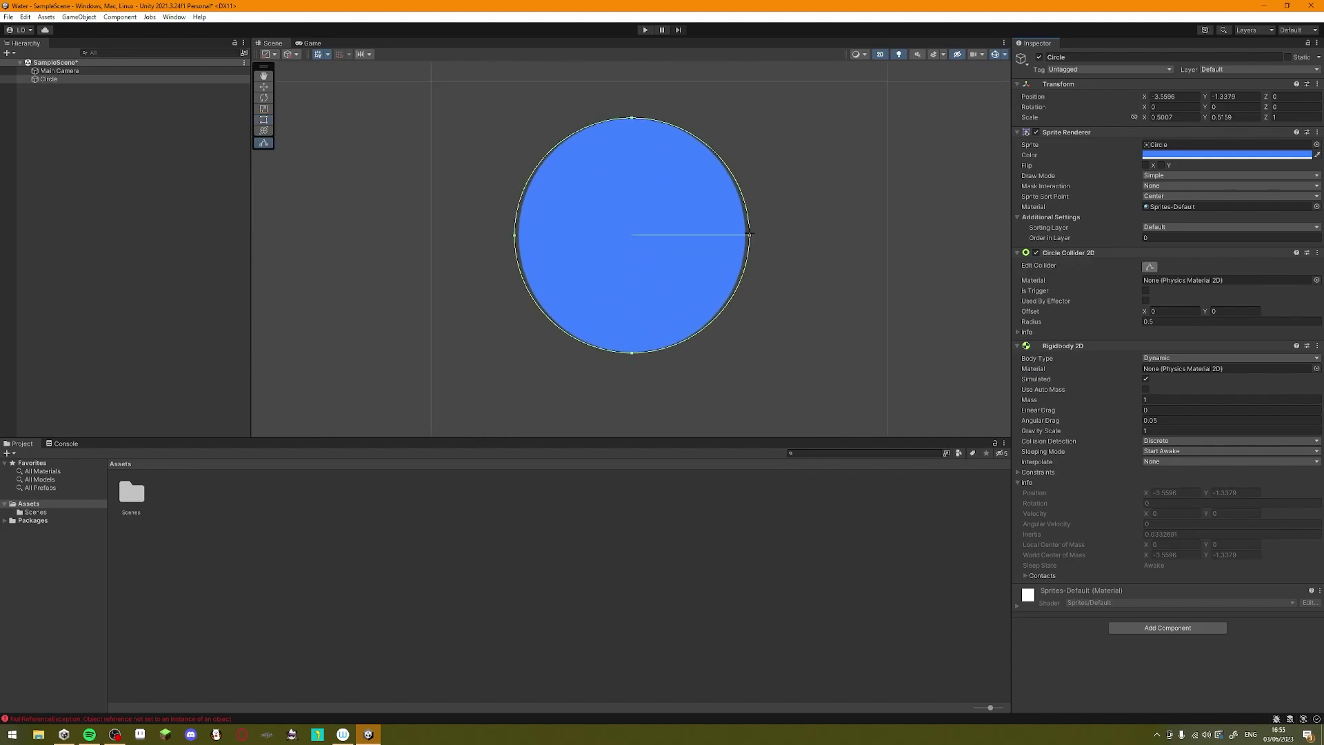
pyautogui.moveTo(750, 236); pyautogui.dragTo(706, 242)
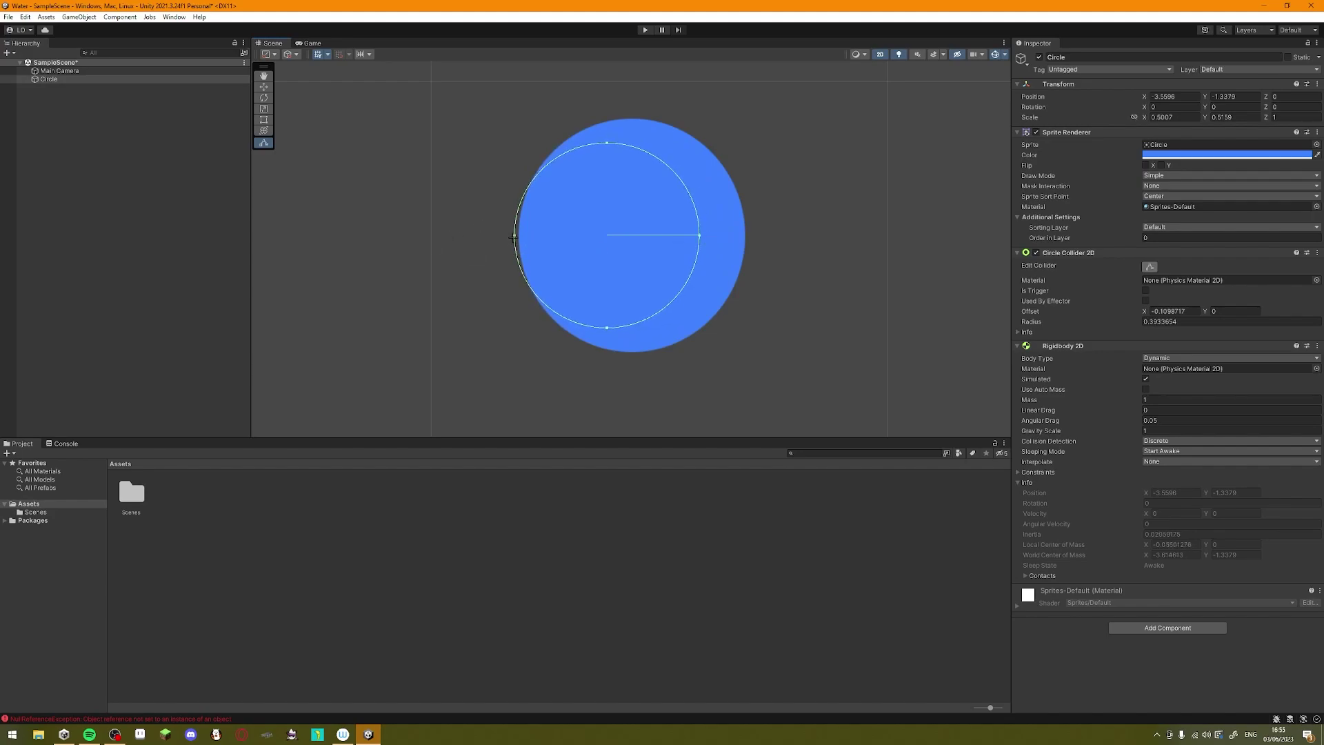
pyautogui.moveTo(514, 237); pyautogui.dragTo(567, 246)
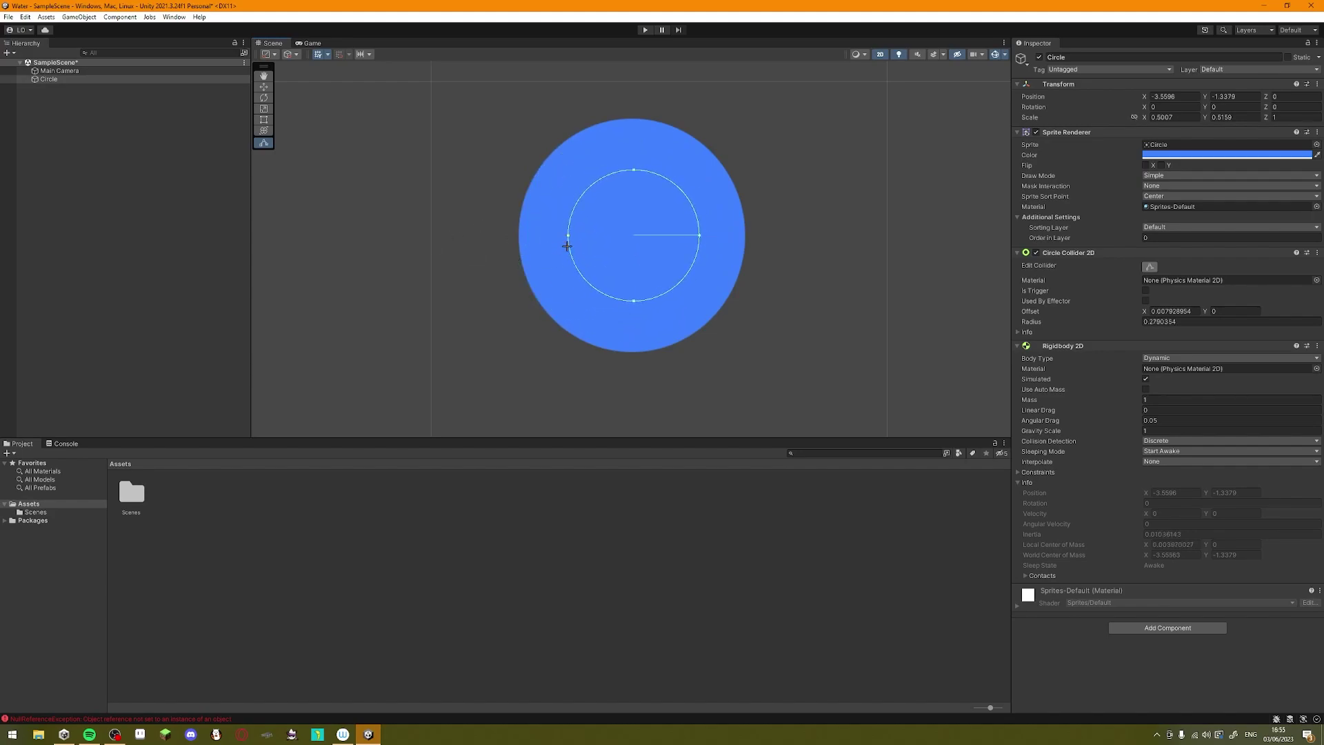
pyautogui.scroll(-10, 567, 246)
pyautogui.scroll(3, 766, 269)
pyautogui.scroll(3, 491, 248)
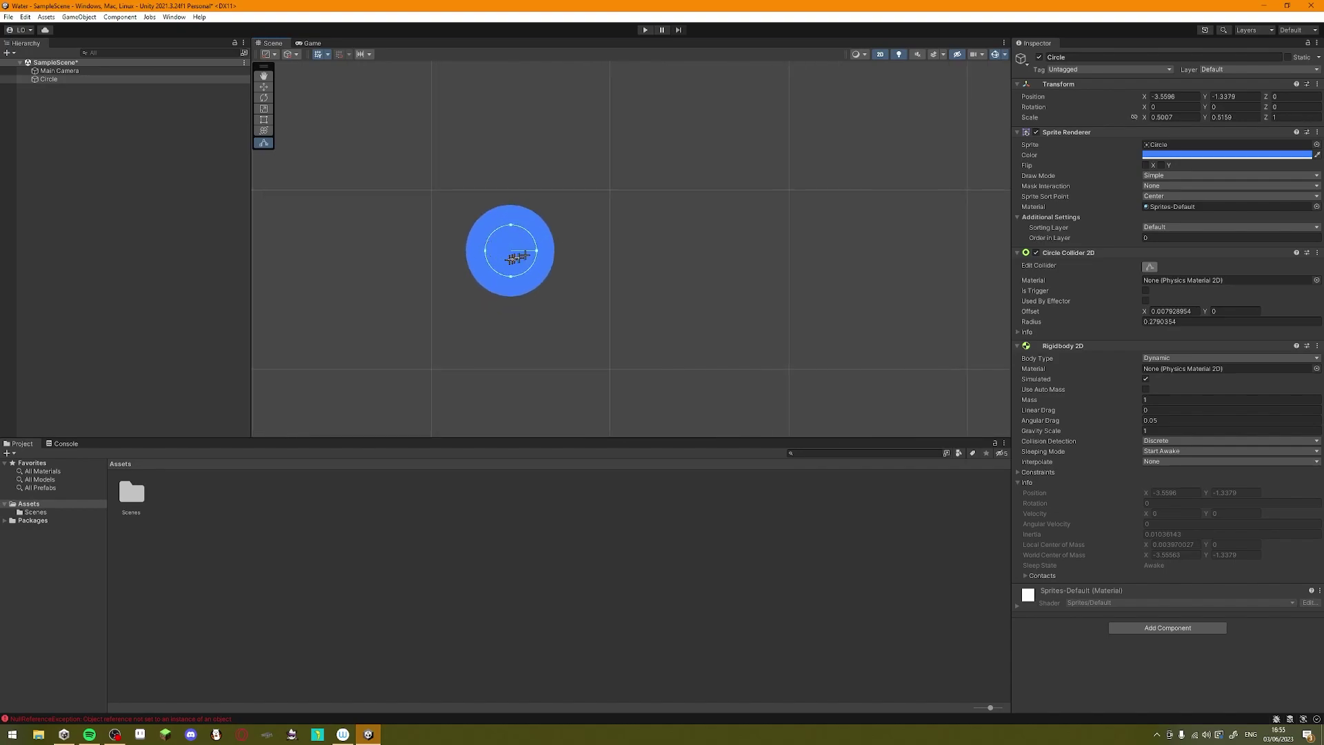
pyautogui.moveTo(535, 253); pyautogui.dragTo(532, 252)
pyautogui.scroll(-4, 531, 251)
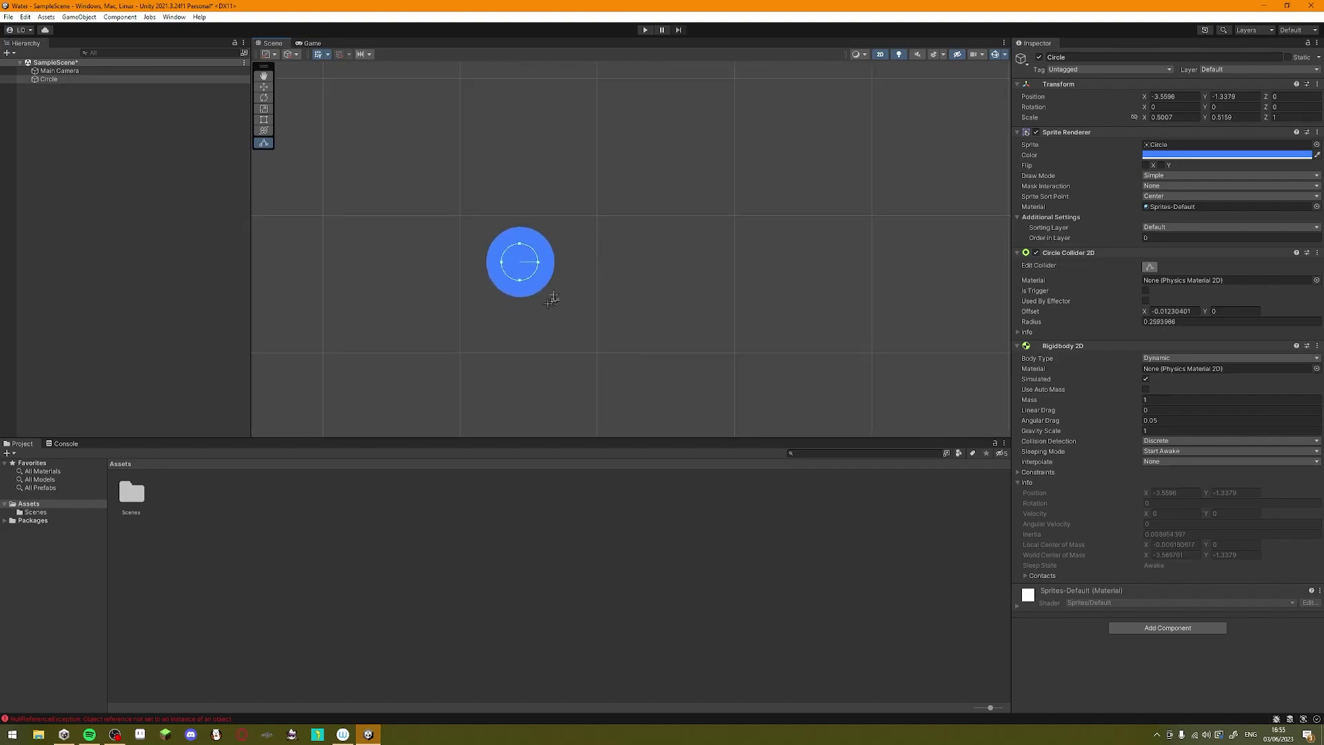
pyautogui.moveTo(560, 287); pyautogui.dragTo(781, 233, button='middle')
pyautogui.scroll(4, 754, 248)
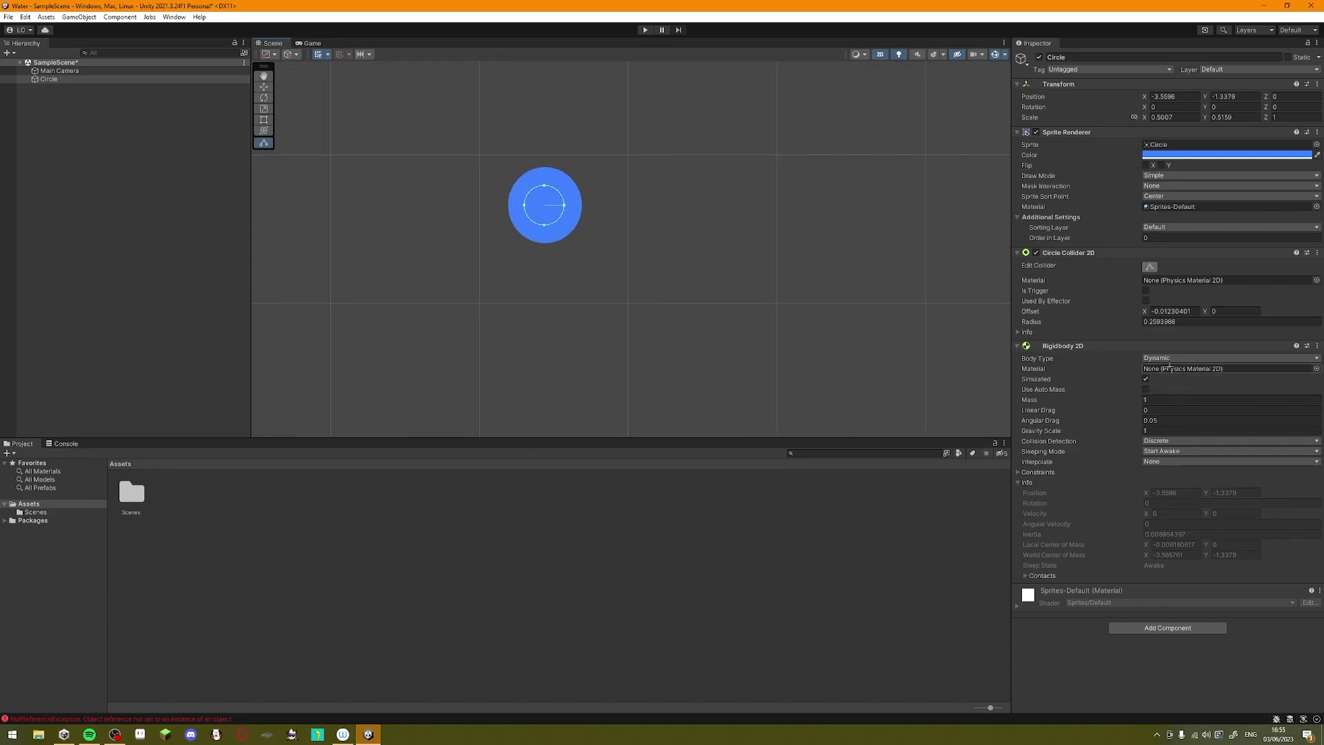
# - Create a Physics Material 2D named Water in the Assets folder
pyautogui.rightClick(285, 601)
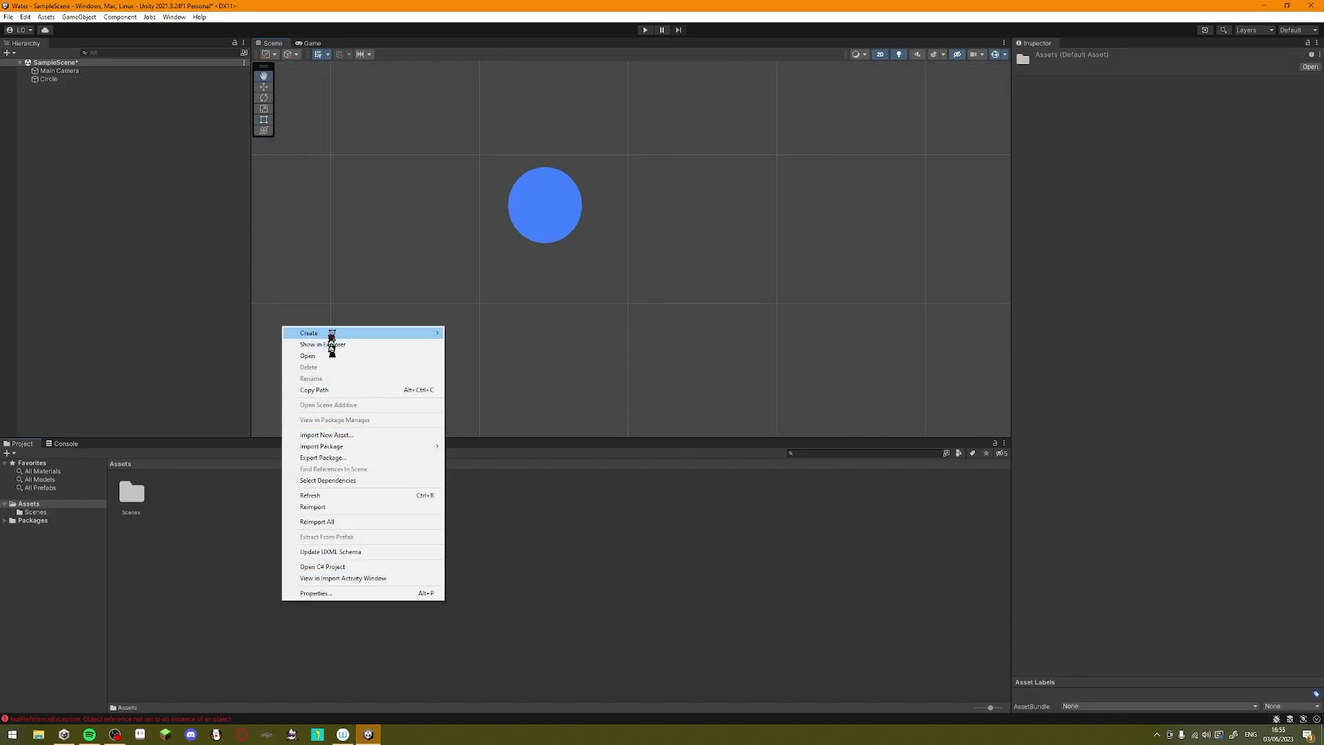
pyautogui.moveTo(342, 335)
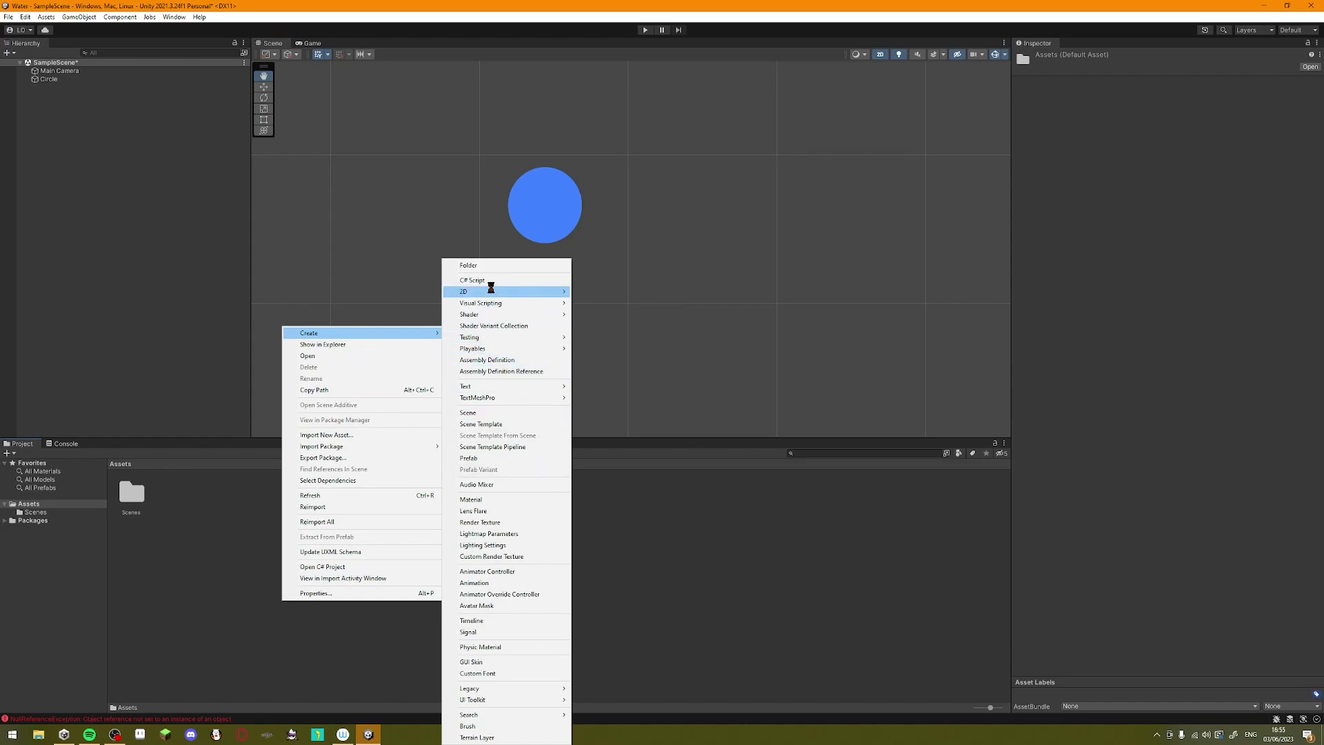
pyautogui.moveTo(494, 287)
pyautogui.click(613, 325)
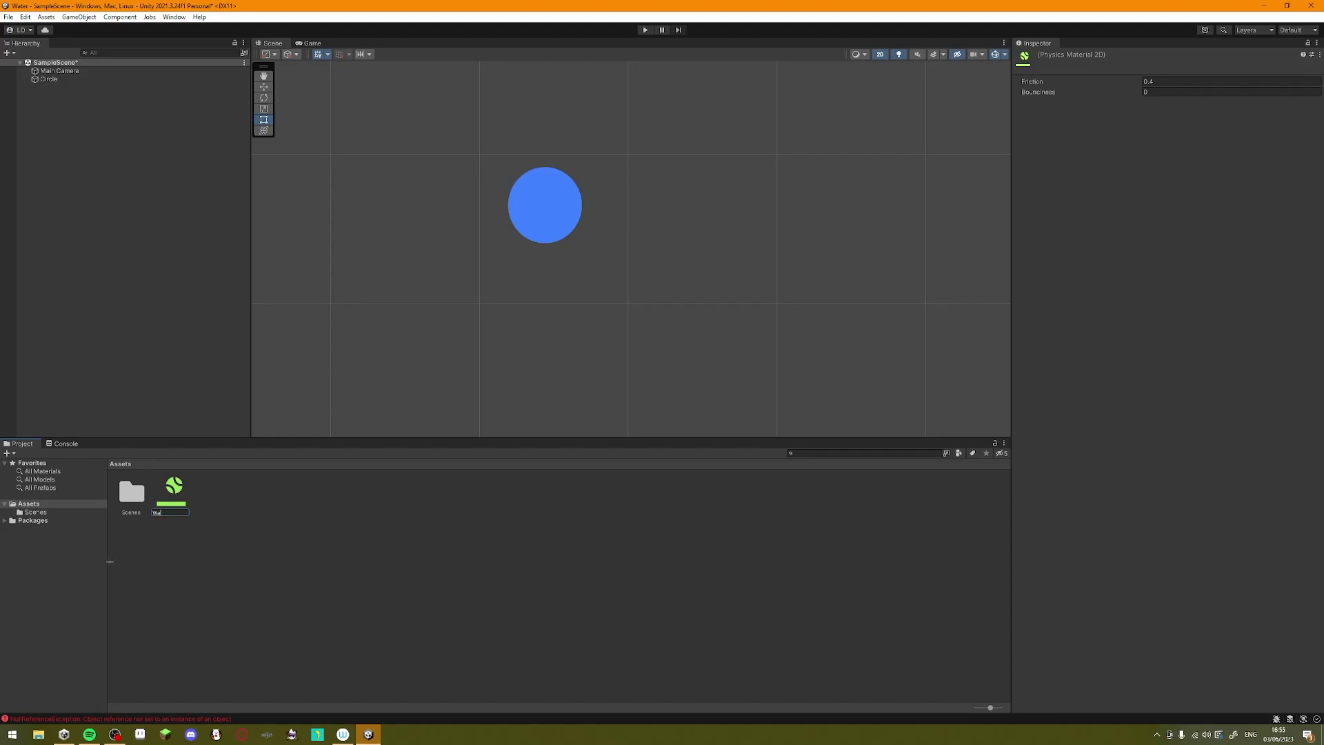
pyautogui.write('Water')
pyautogui.press('Return')
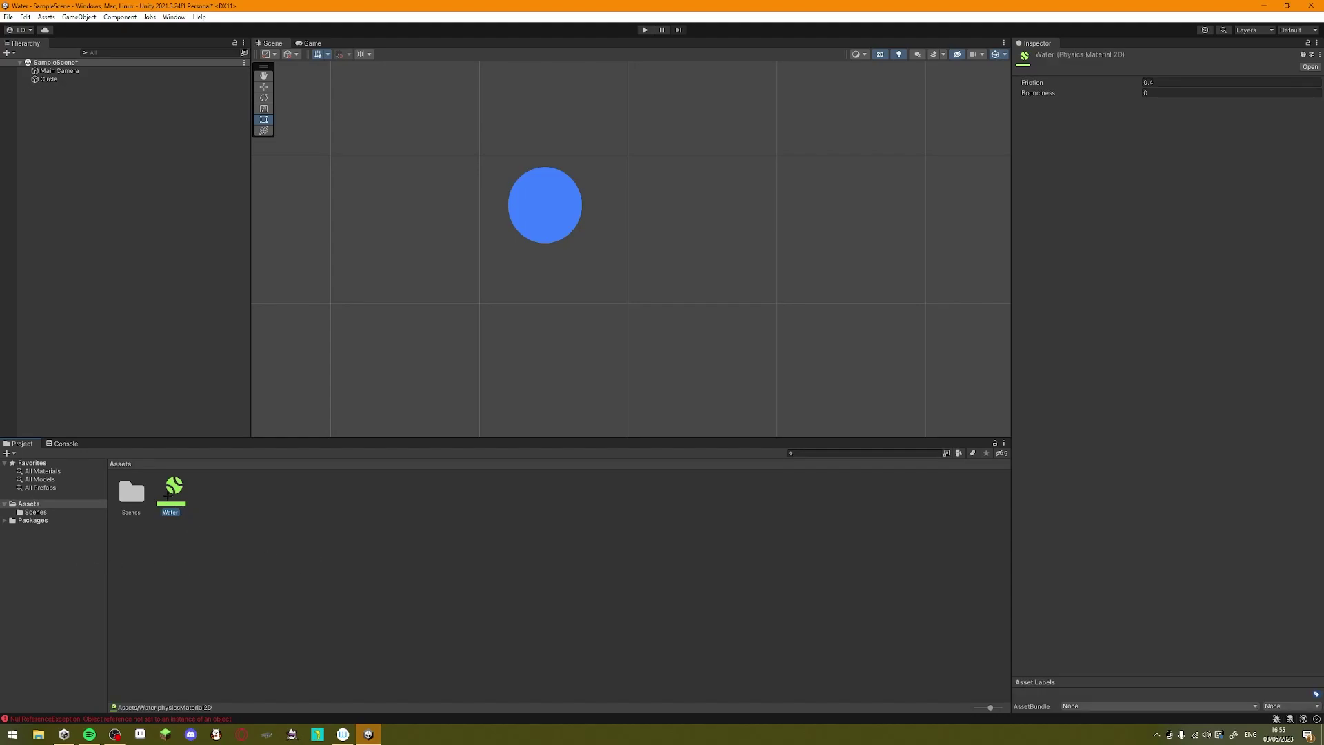
# - Set the Water physics material's friction to 0
pyautogui.click(1160, 81)
pyautogui.write('0.2')
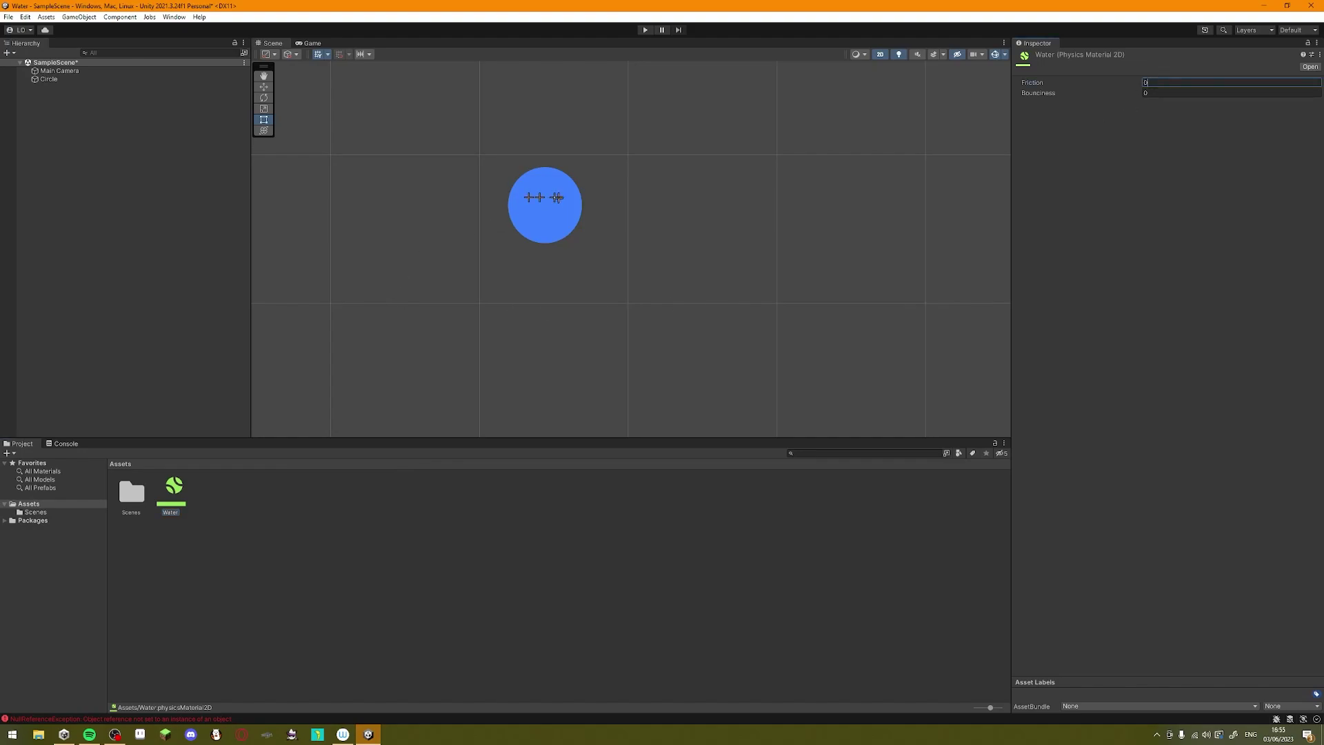
pyautogui.click(356, 394)
# - Assign the Water material to the circle's Rigidbody 2D and save the circle as a prefab in the Assets folder
pyautogui.click(545, 200)
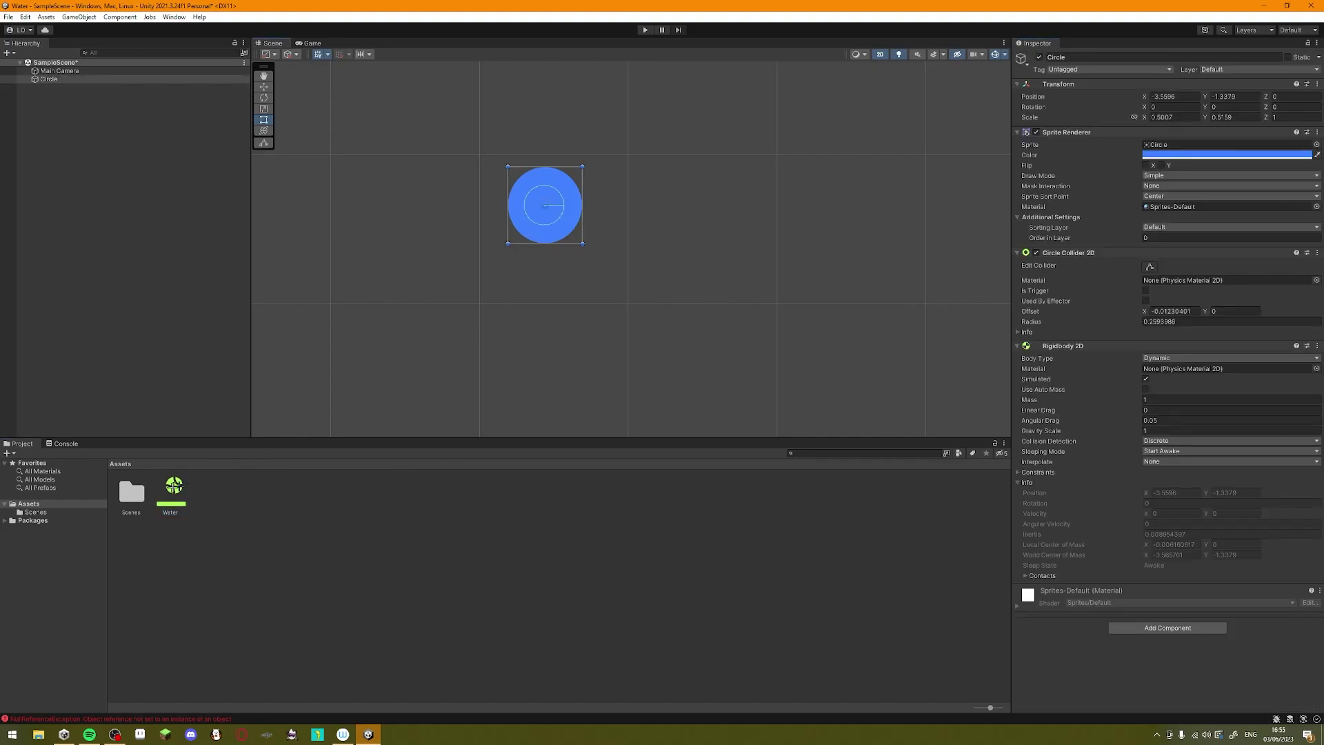
pyautogui.moveTo(174, 487); pyautogui.dragTo(1176, 374)
pyautogui.moveTo(46, 79); pyautogui.dragTo(283, 549)
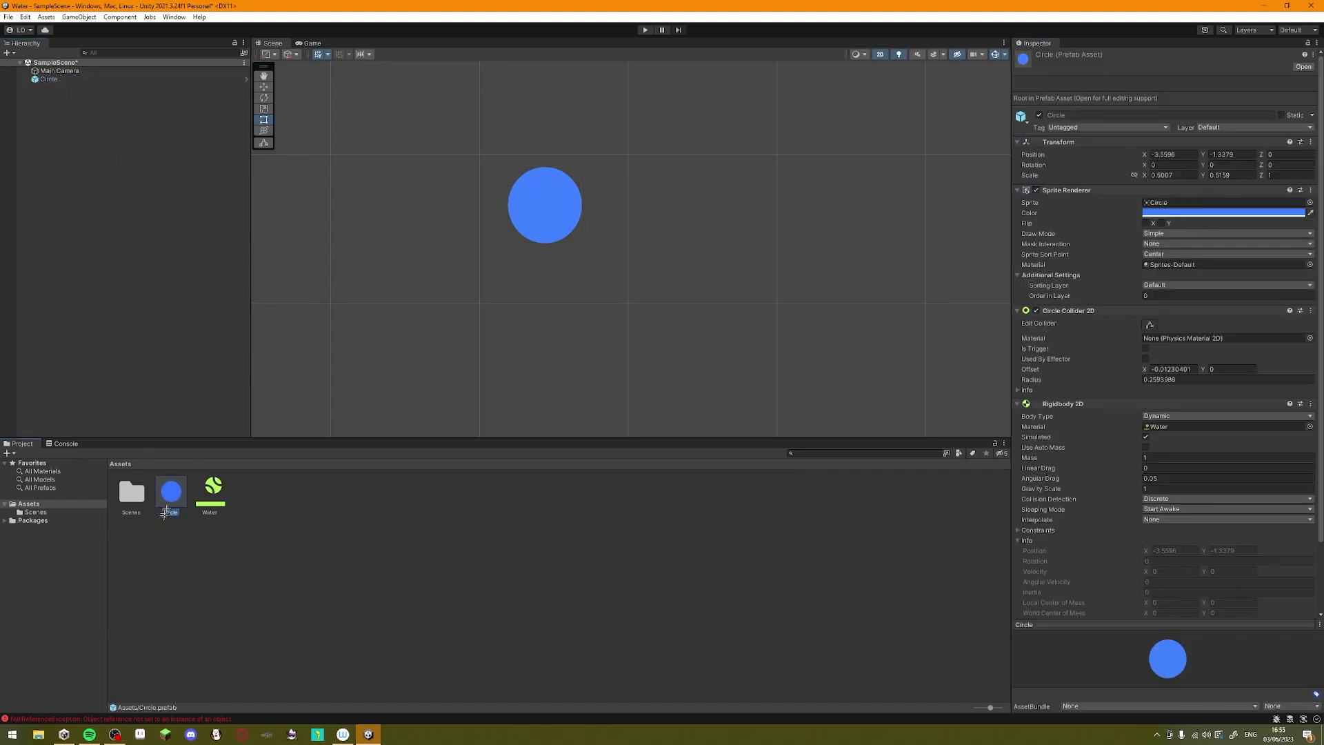
# - Place three more instances of the Circle prefab beside and below the first circle to form a two-by-two block
pyautogui.moveTo(164, 515); pyautogui.dragTo(610, 211)
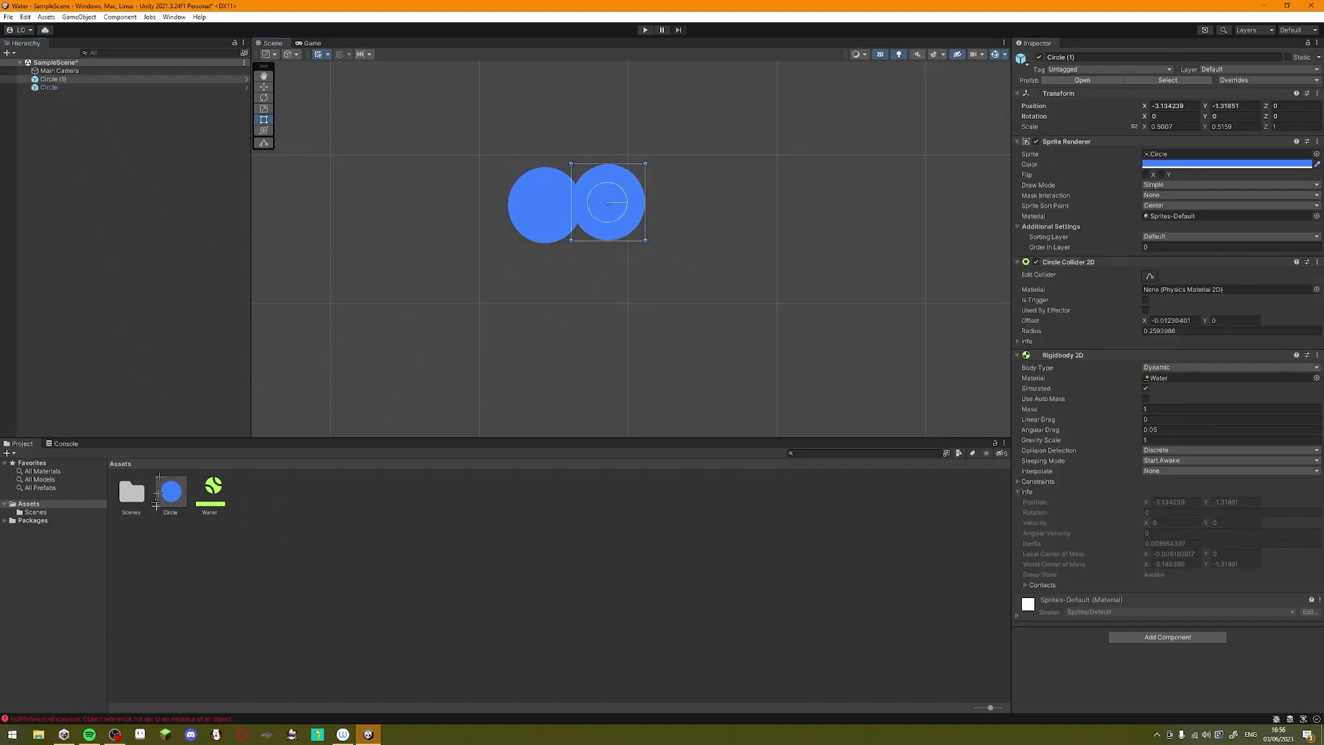
pyautogui.moveTo(156, 505); pyautogui.dragTo(548, 274)
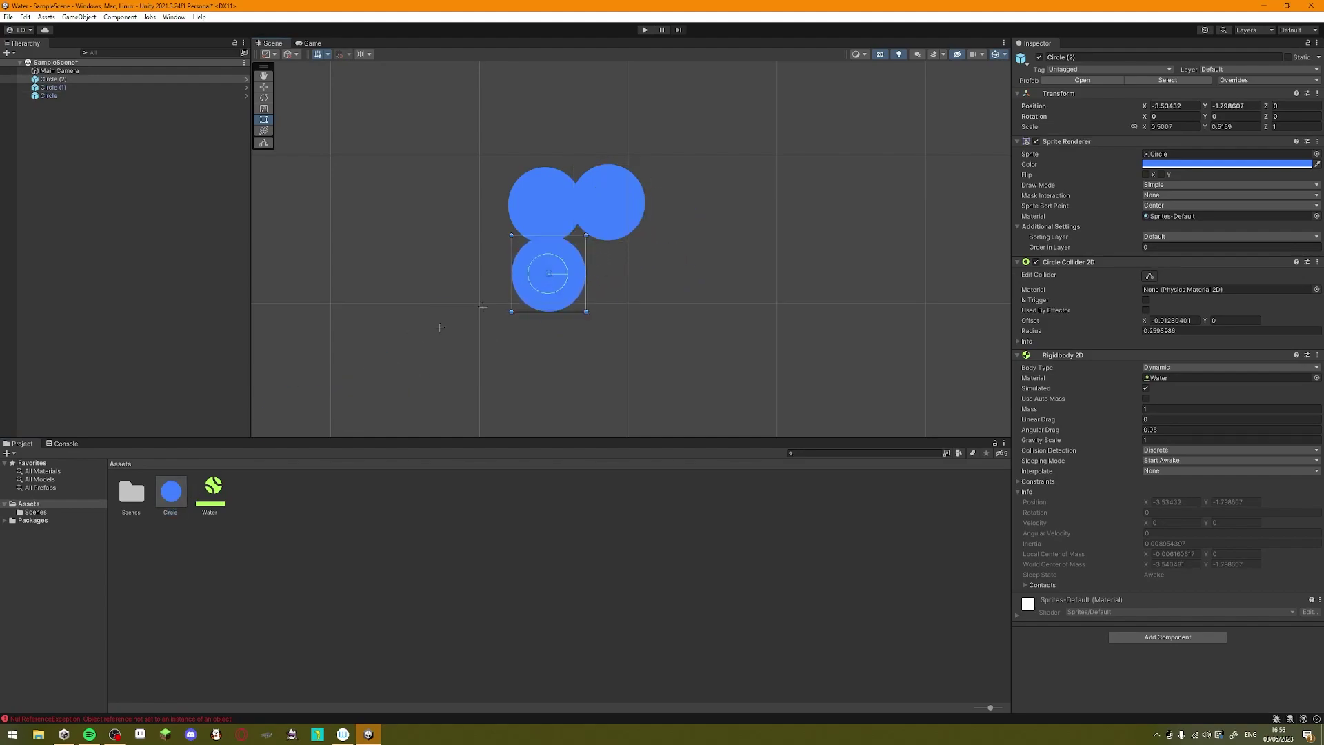
pyautogui.moveTo(168, 493); pyautogui.dragTo(608, 263)
# - Duplicate the two-by-two block of circles three times and arrange the copies into a four-by-four block
pyautogui.keyDown('shift'); pyautogui.click(90, 103); pyautogui.keyUp('shift')
pyautogui.scroll(-6, 411, 191)
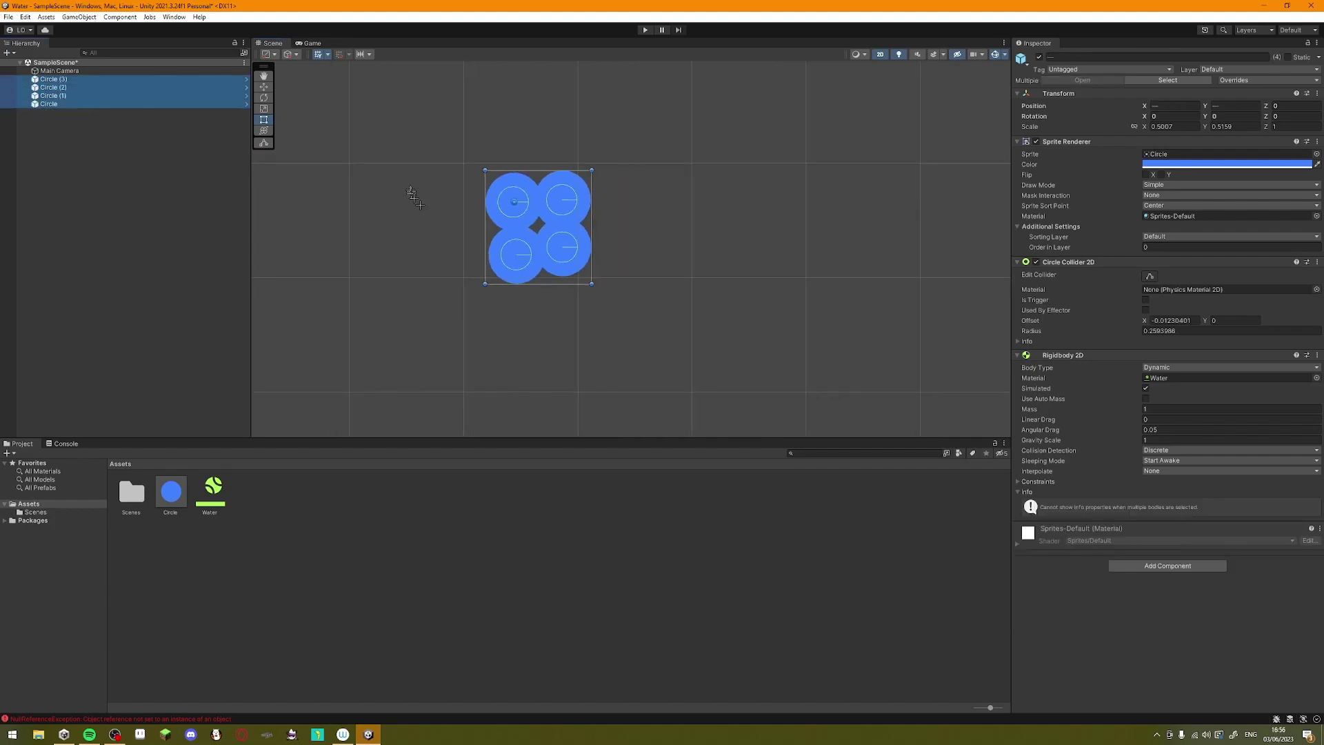
pyautogui.scroll(-3, 413, 196)
pyautogui.scroll(2, 476, 238)
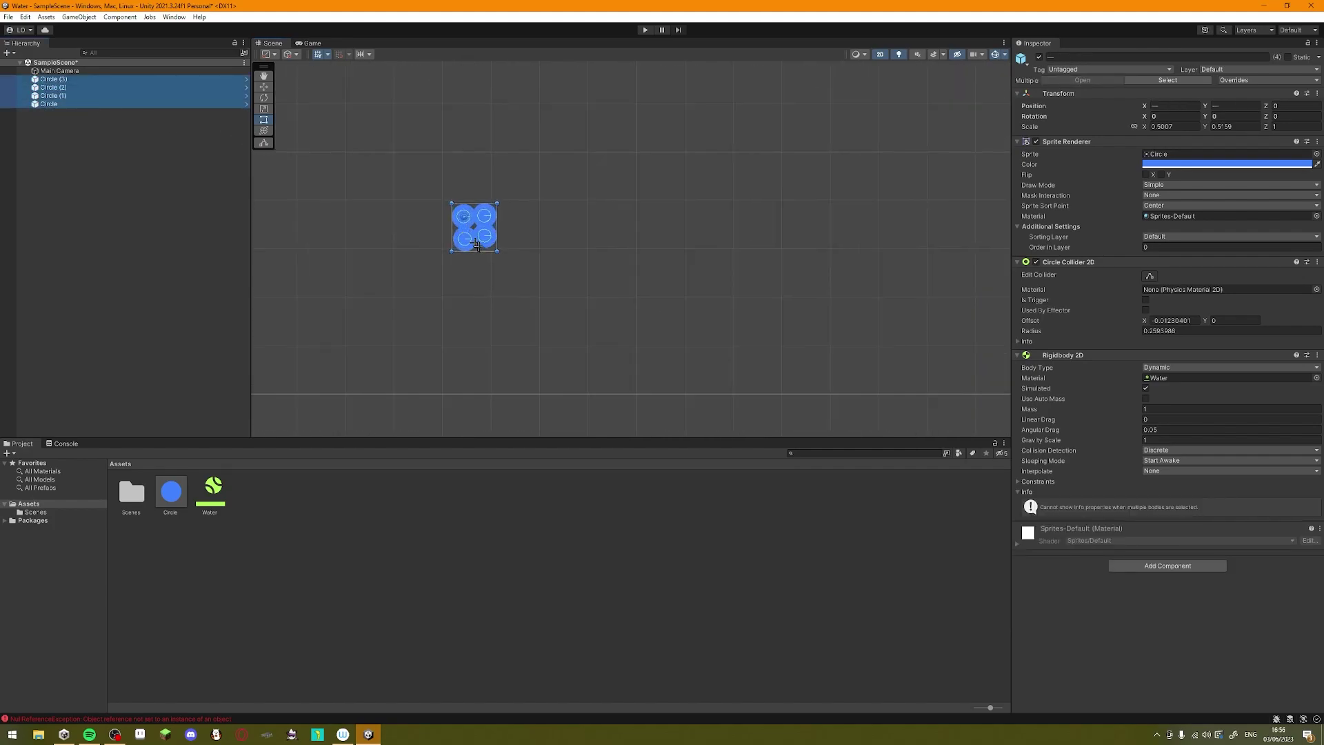
pyautogui.hotkey('ctrl', 'd')
pyautogui.moveTo(484, 238); pyautogui.dragTo(475, 282)
pyautogui.hotkey('ctrl', 'd')
# - Duplicate the lower-left four circles of the block and place the copies directly beneath them
pyautogui.hotkey('ctrl', 'd')
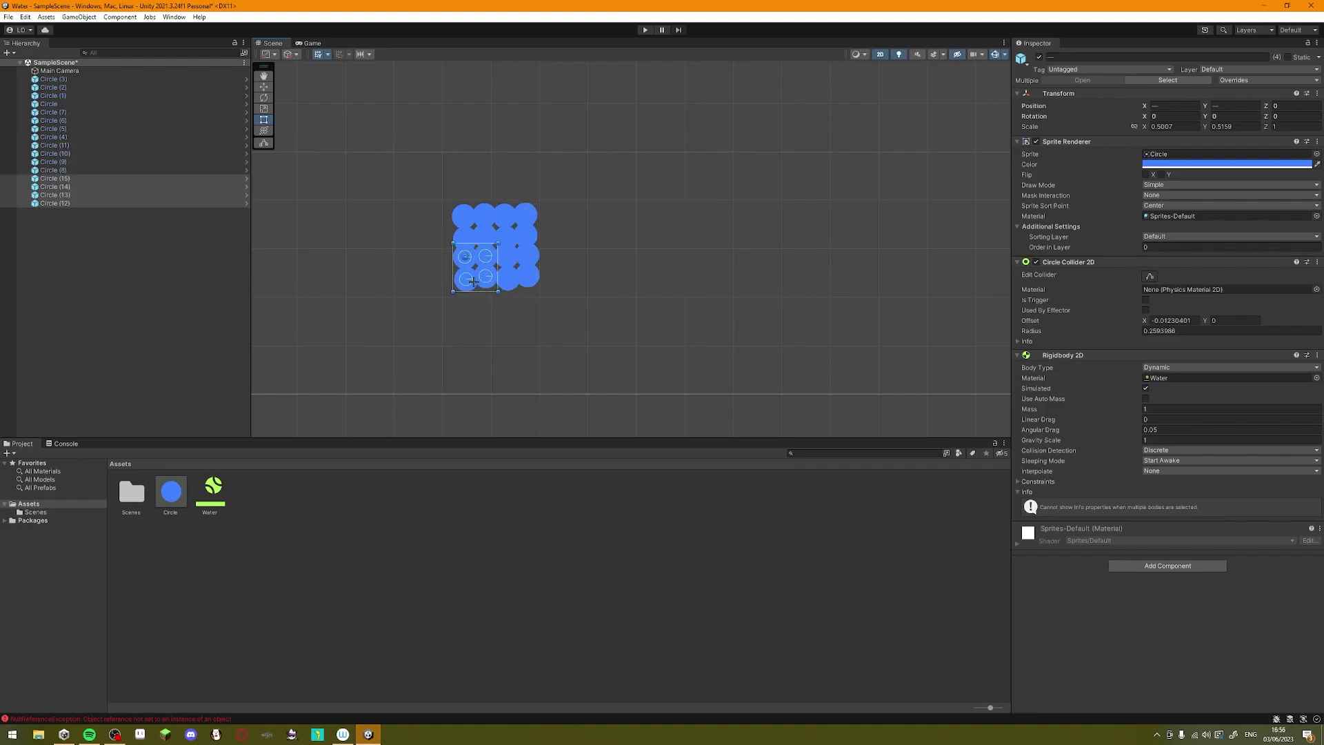
pyautogui.scroll(-2, 457, 271)
pyautogui.hotkey('ctrl', 'd')
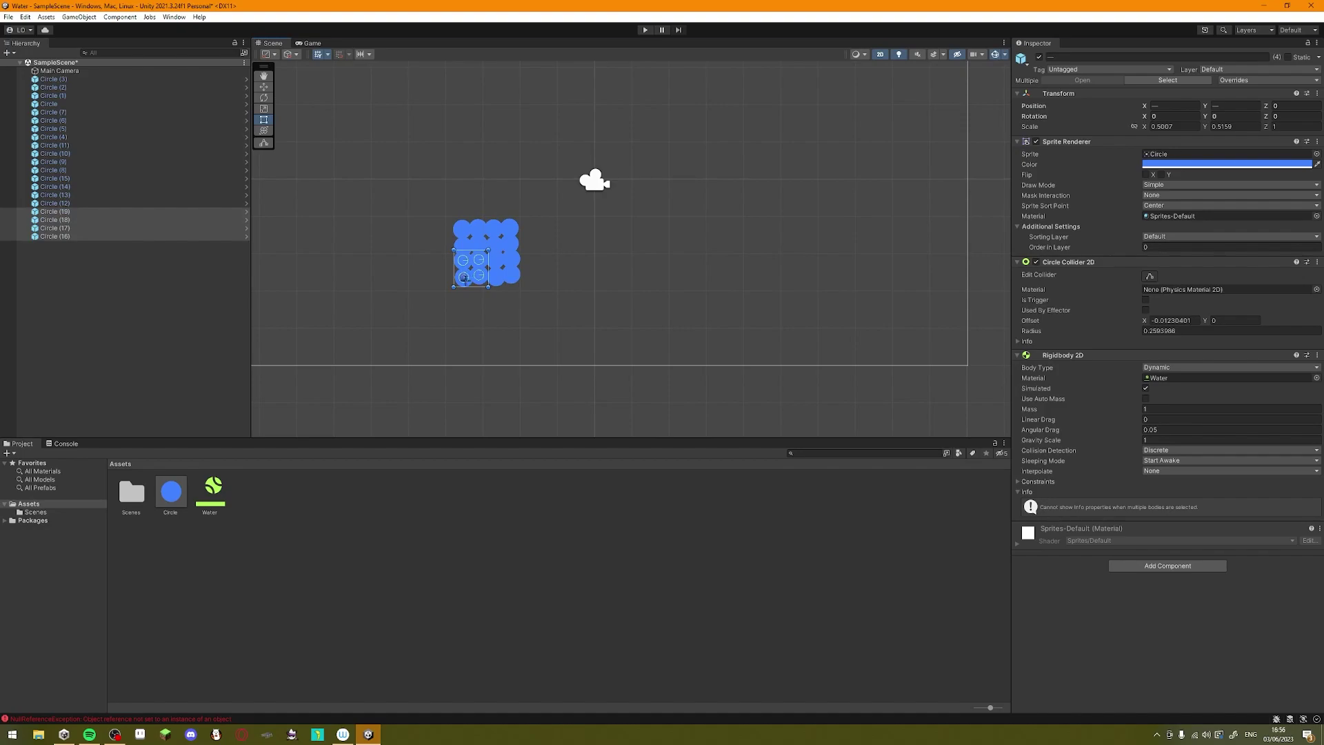
pyautogui.moveTo(462, 279); pyautogui.dragTo(458, 312)
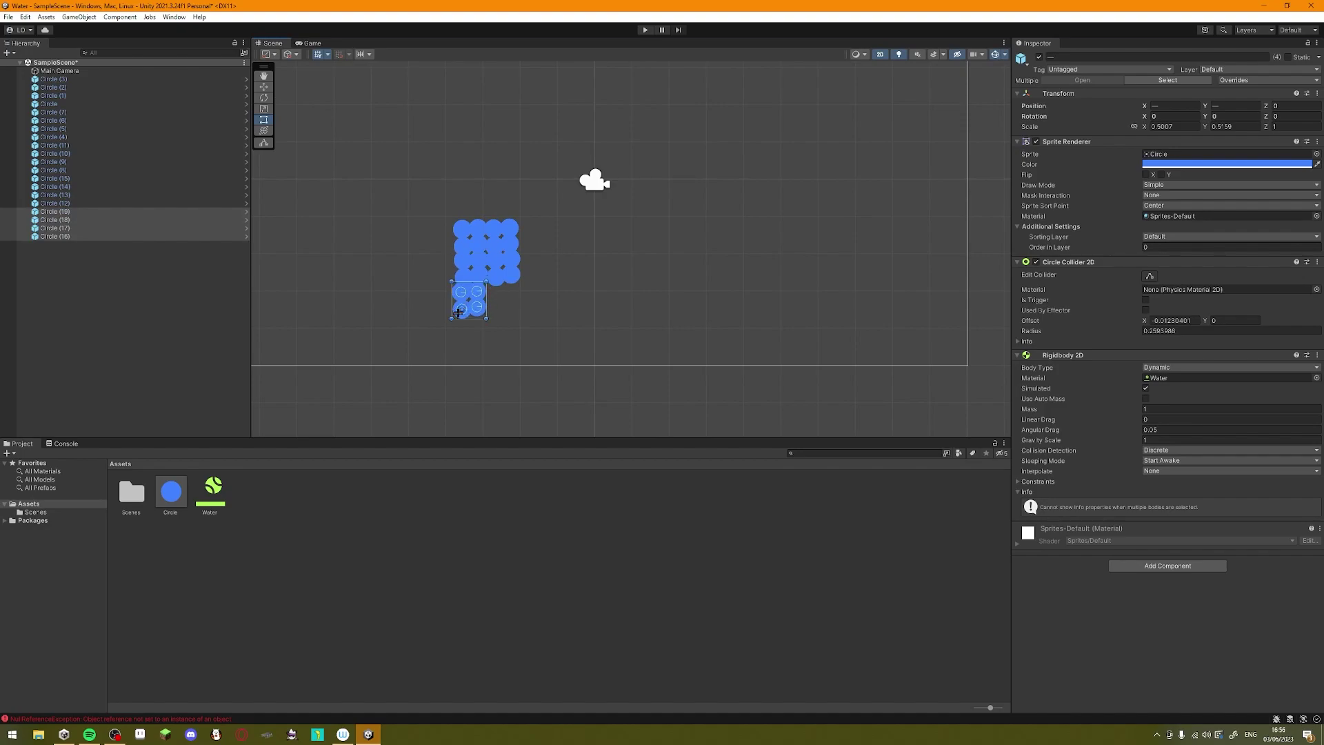
# - Duplicate all twenty circles and offset the copies slightly right and down so they overlap the originals
pyautogui.keyDown('shift'); pyautogui.click(65, 79); pyautogui.keyUp('shift')
pyautogui.scroll(-3, 294, 199)
pyautogui.hotkey('ctrl', 'd')
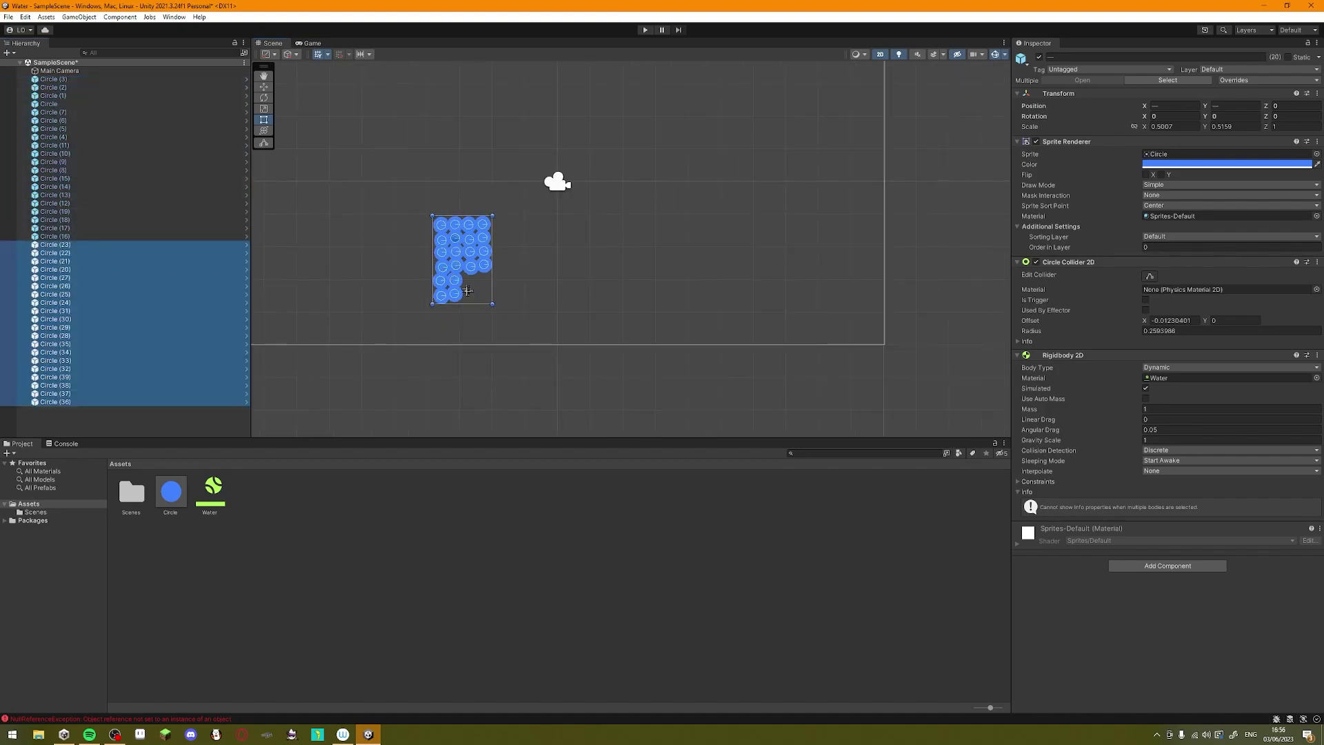
pyautogui.moveTo(469, 289)
pyautogui.mouseDown()
pyautogui.moveTo(577, 289)
pyautogui.moveTo(512, 282)
pyautogui.moveTo(506, 321)
pyautogui.moveTo(484, 316)
pyautogui.moveTo(486, 296)
pyautogui.mouseUp()
pyautogui.scroll(-1, 446, 329)
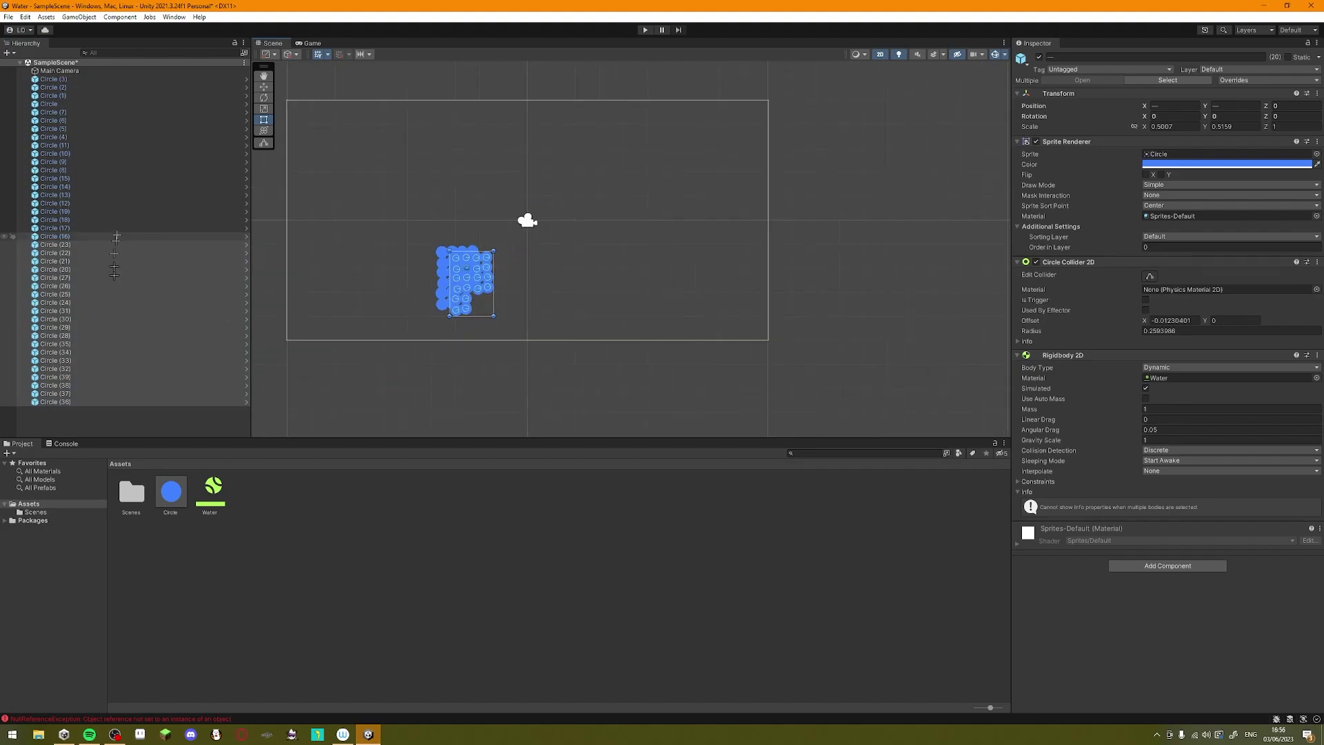
# - Group all the circles under a new empty parent object named Water
pyautogui.keyDown('shift'); pyautogui.click(55, 78); pyautogui.keyUp('shift')
pyautogui.rightClick(115, 203)
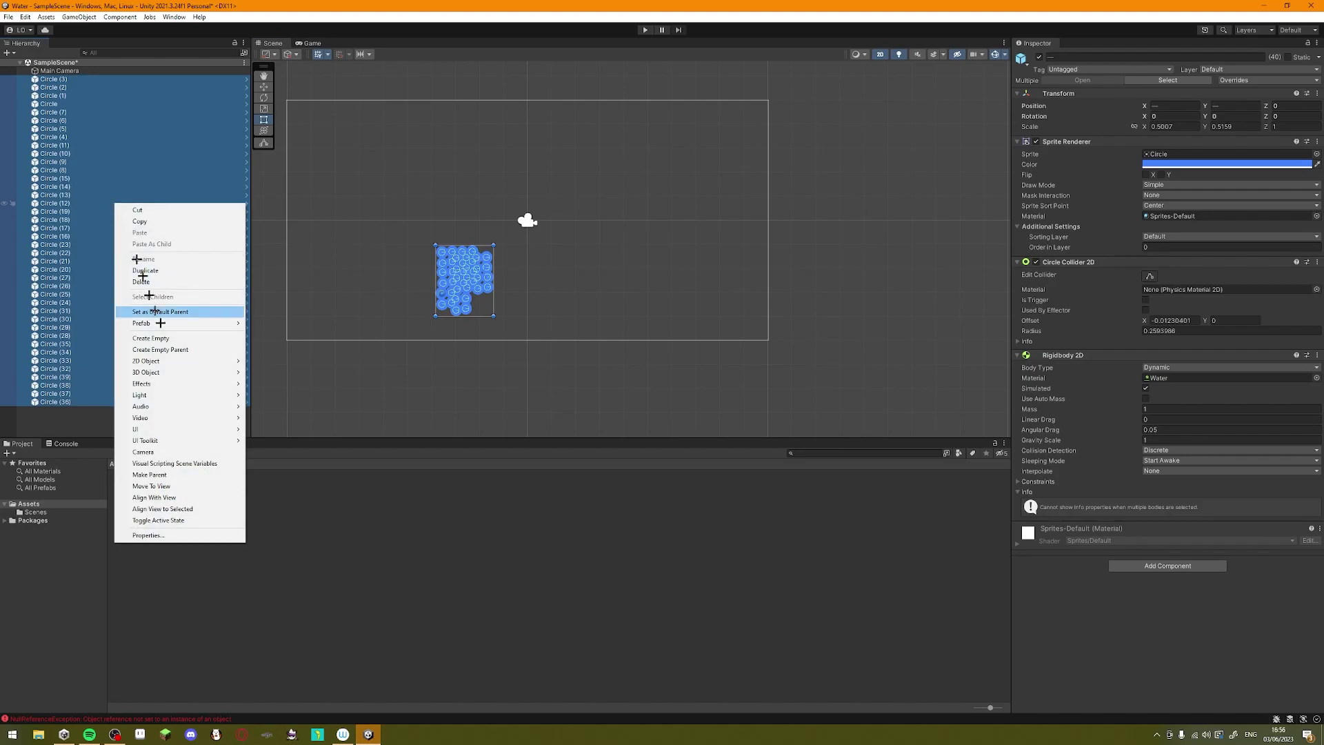
pyautogui.click(157, 349)
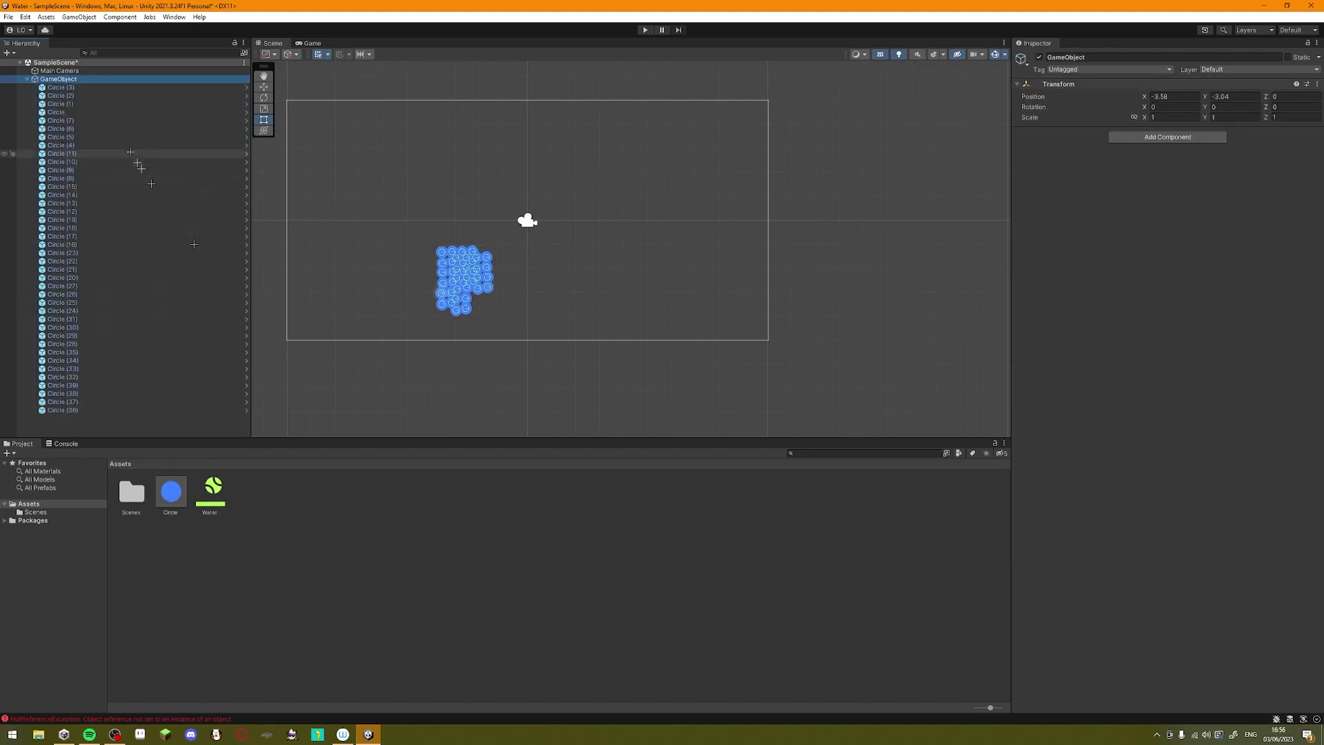
pyautogui.click(1106, 58)
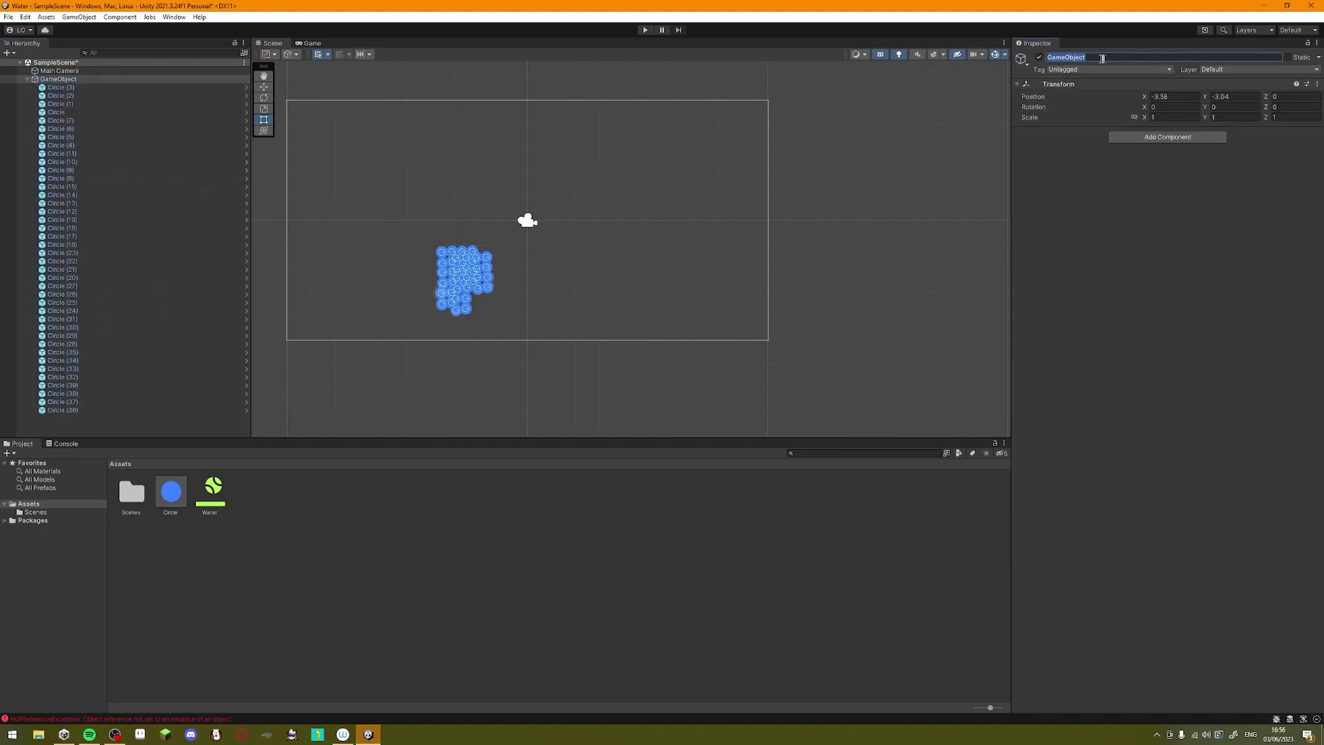
pyautogui.write('Water')
# - Collapse the Water group and save it as a prefab in the Assets folder
pyautogui.click(27, 79)
pyautogui.moveTo(307, 481); pyautogui.dragTo(333, 529)
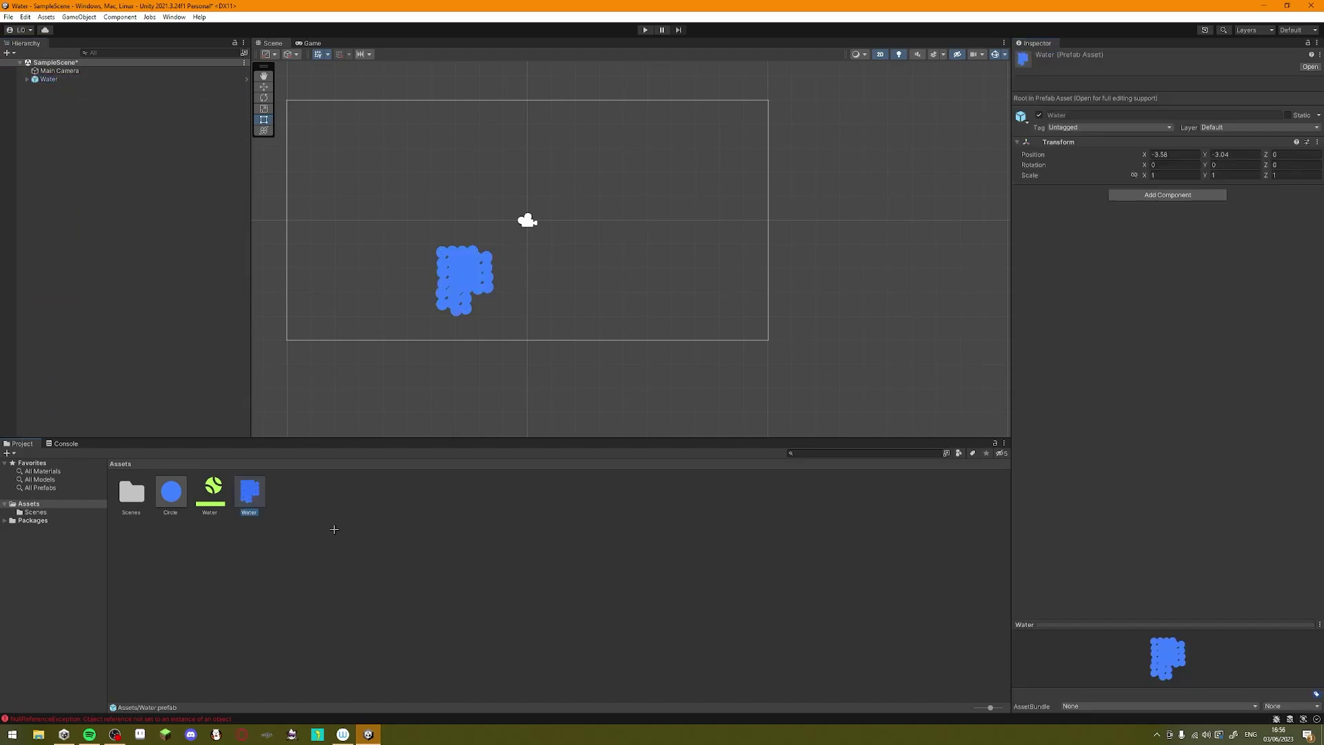
pyautogui.click(277, 487)
pyautogui.moveTo(310, 475); pyautogui.dragTo(138, 591)
# - Move the Water group to the upper-left area of the camera frame
pyautogui.scroll(3, 492, 312)
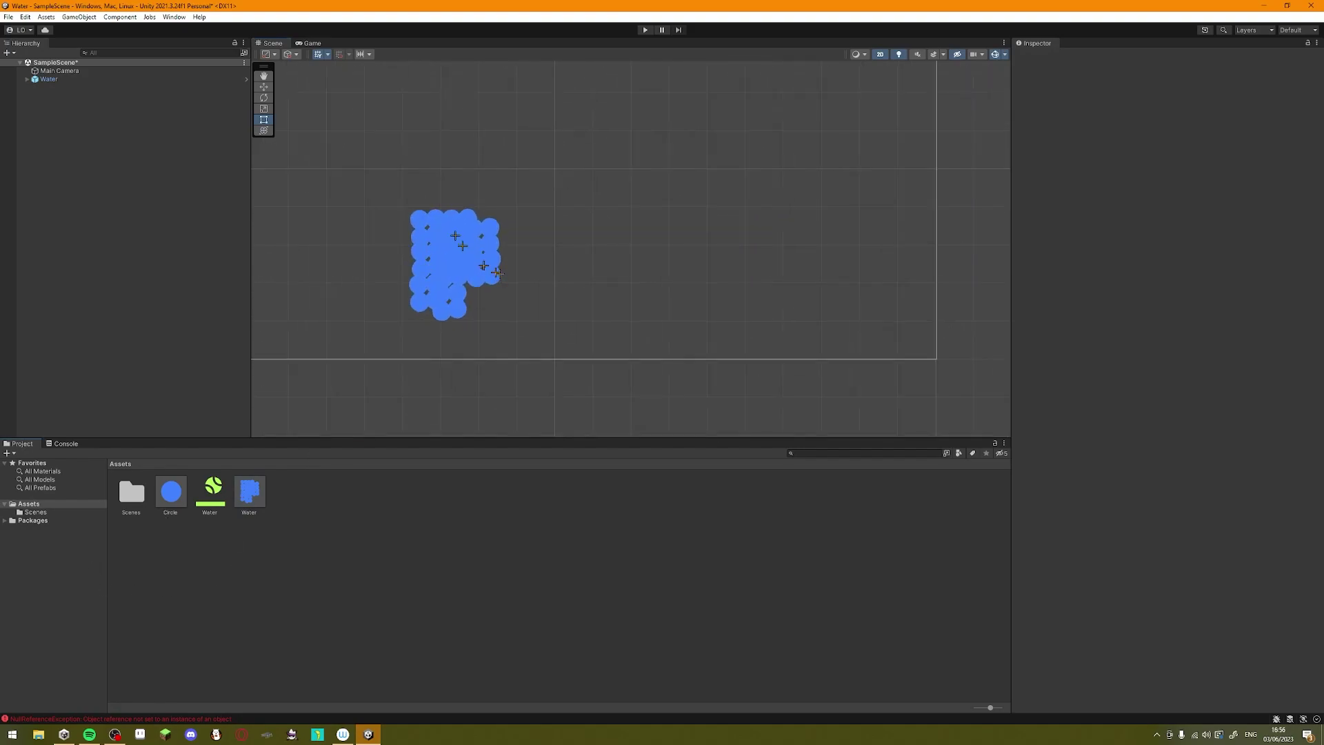
pyautogui.click(77, 81)
pyautogui.moveTo(383, 304); pyautogui.dragTo(551, 358, button='middle')
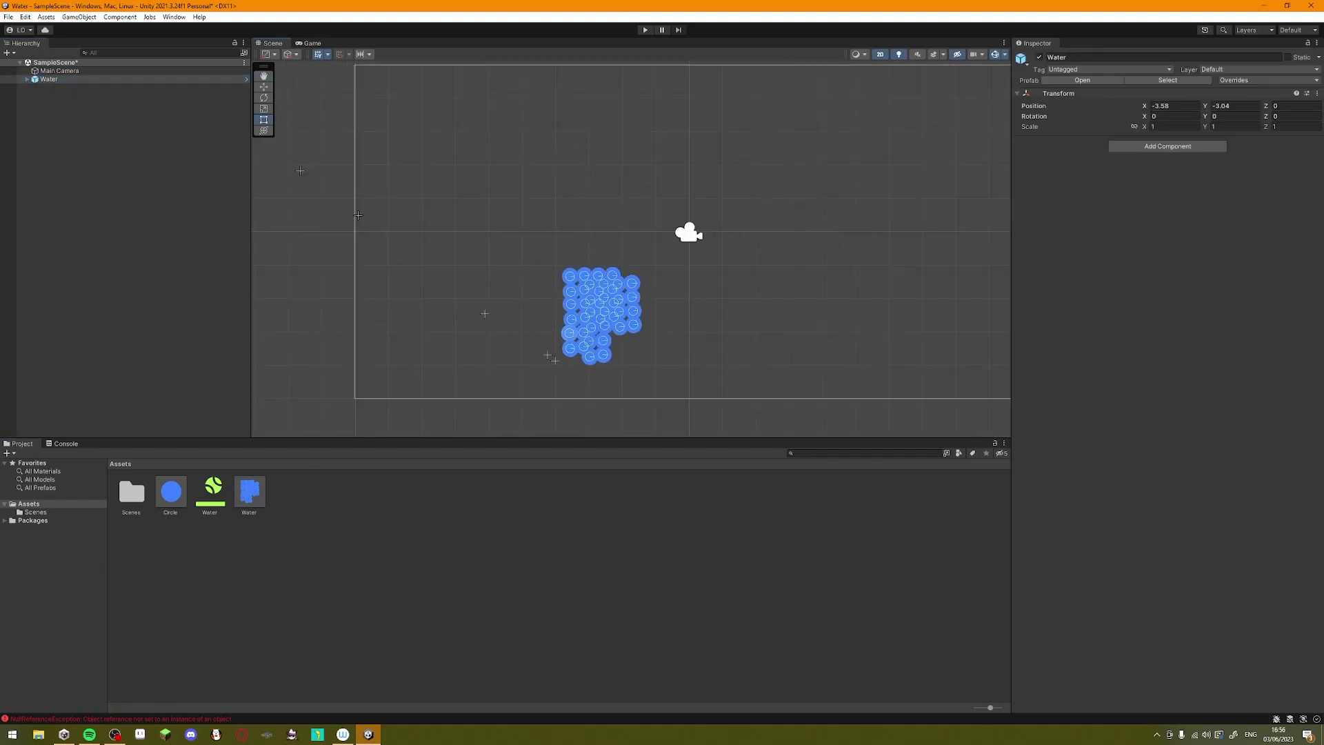
pyautogui.click(262, 87)
pyautogui.moveTo(579, 326); pyautogui.dragTo(391, 182)
# - Create a 2D square sprite and place it below the Water group at about X -7.55, Y -1.65
pyautogui.rightClick(70, 117)
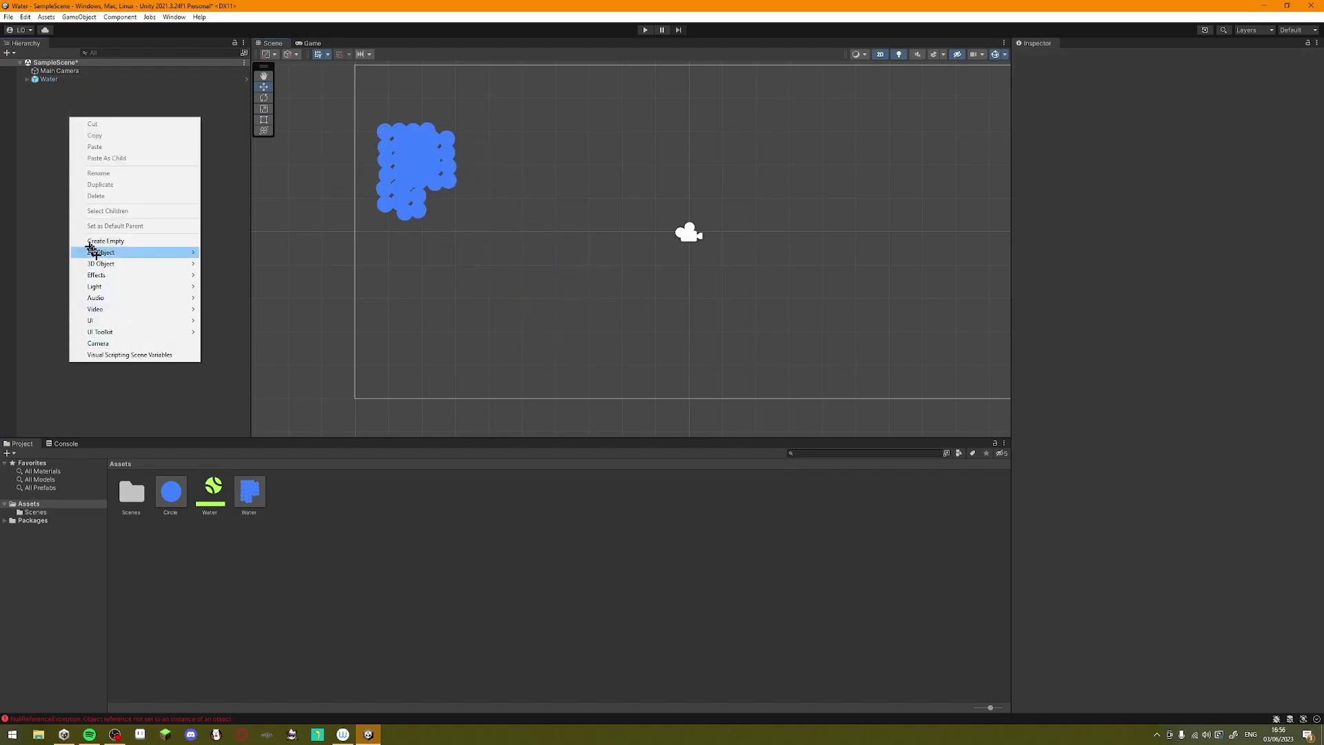
pyautogui.moveTo(92, 253)
pyautogui.moveTo(256, 253)
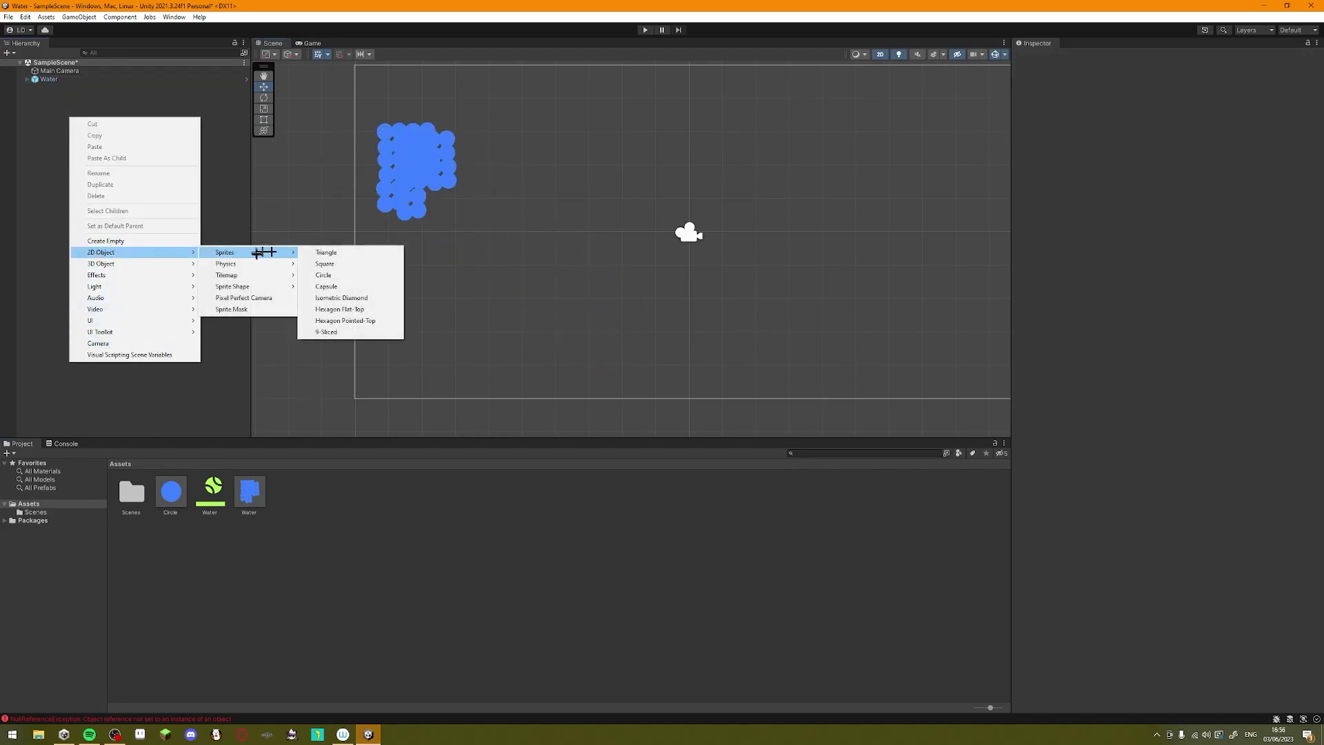
pyautogui.click(325, 264)
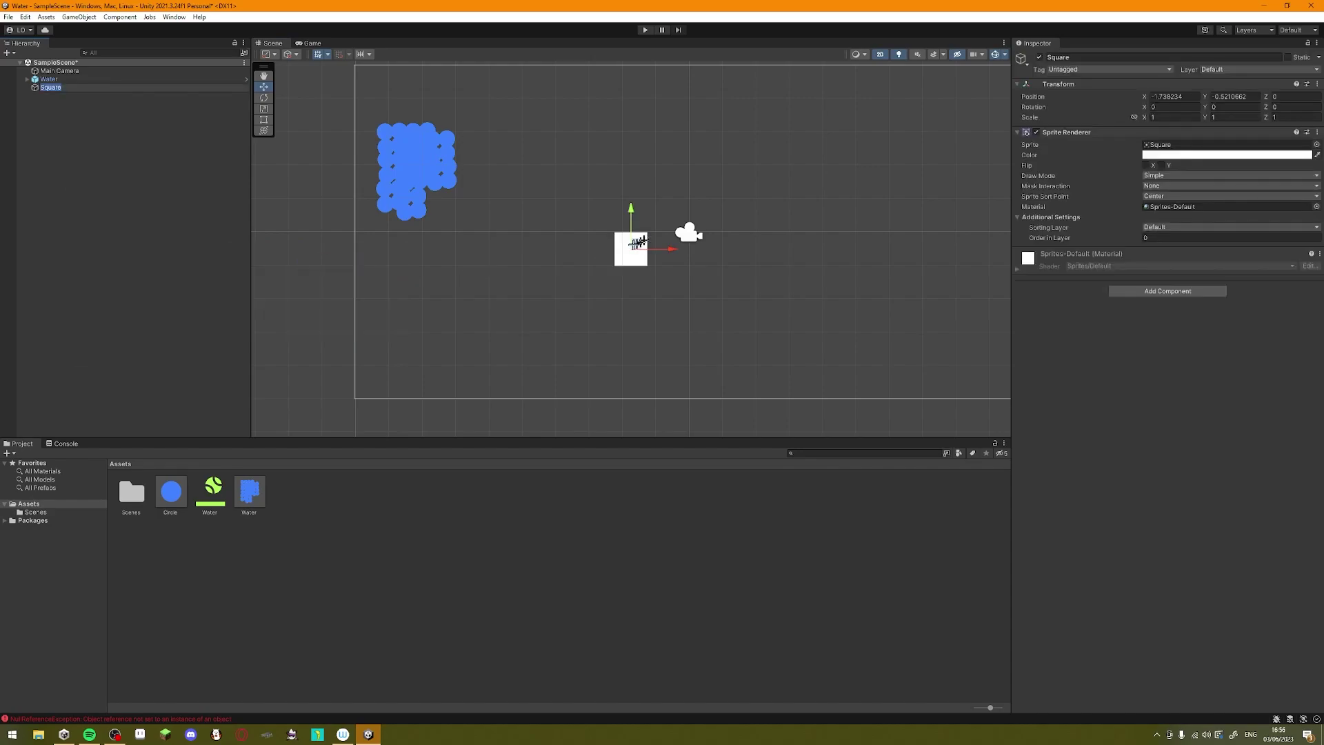
pyautogui.moveTo(638, 241); pyautogui.dragTo(440, 284)
pyautogui.click(1151, 293)
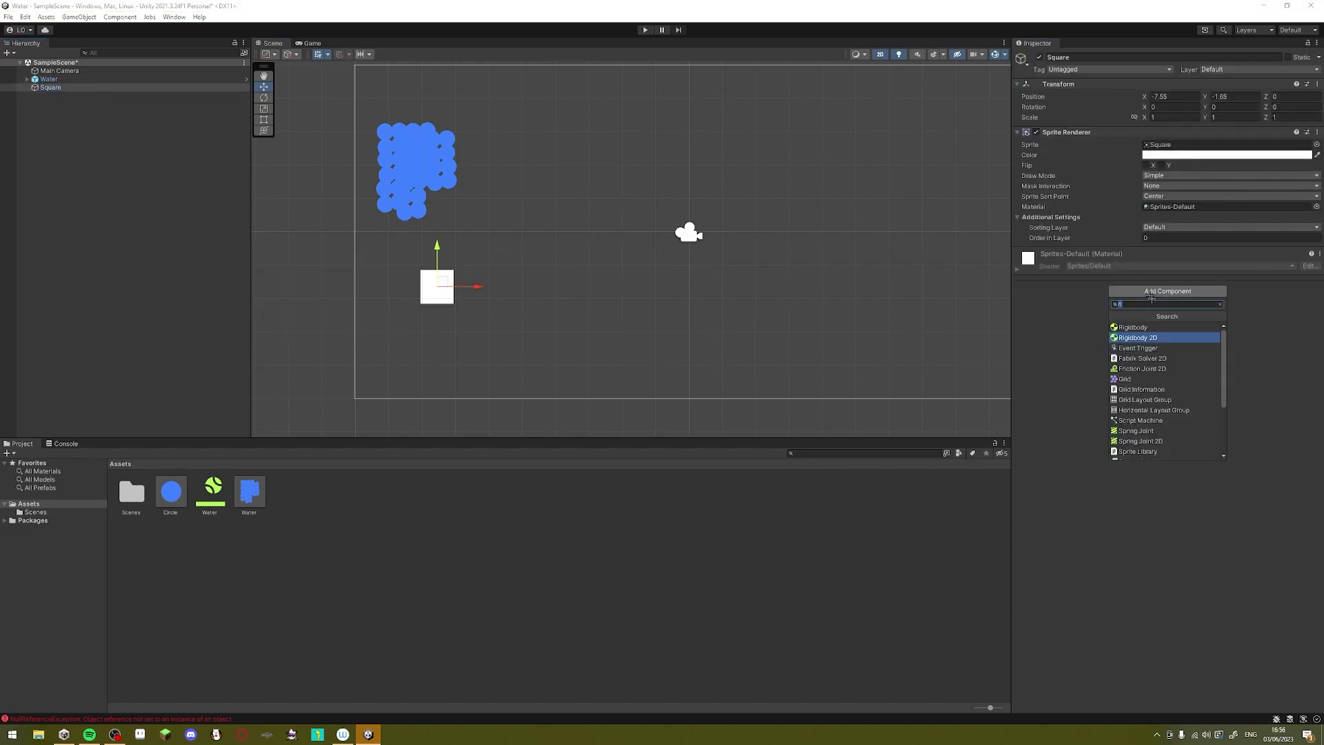
pyautogui.write('bo')
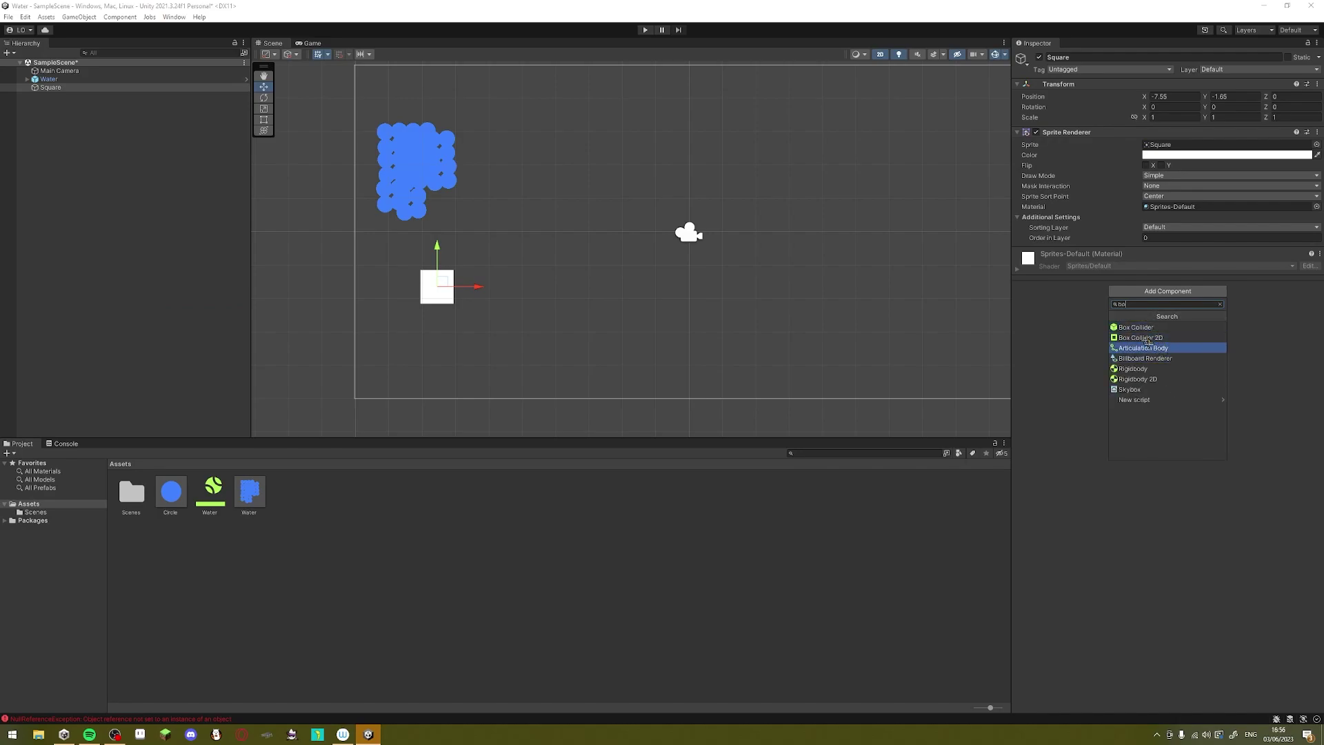
pyautogui.click(1150, 345)
pyautogui.scroll(3, 473, 297)
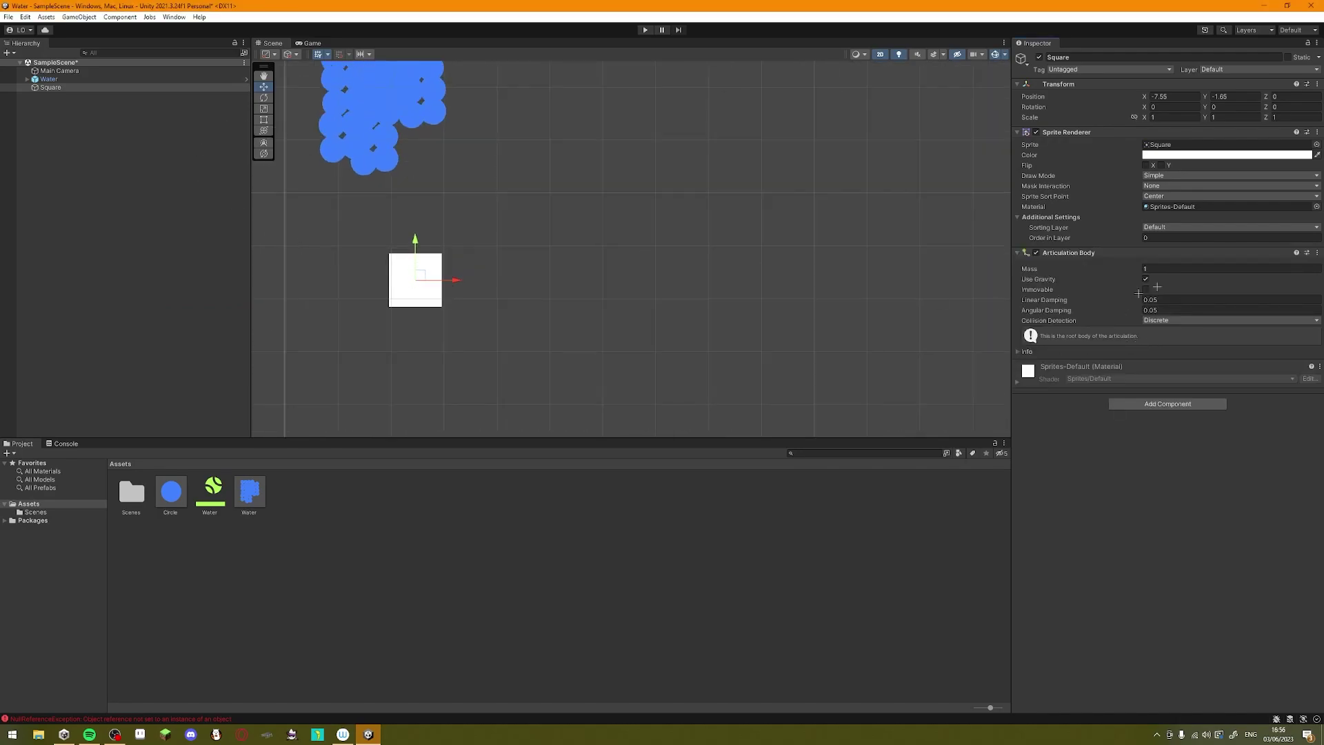
pyautogui.click(1317, 252)
pyautogui.click(1235, 281)
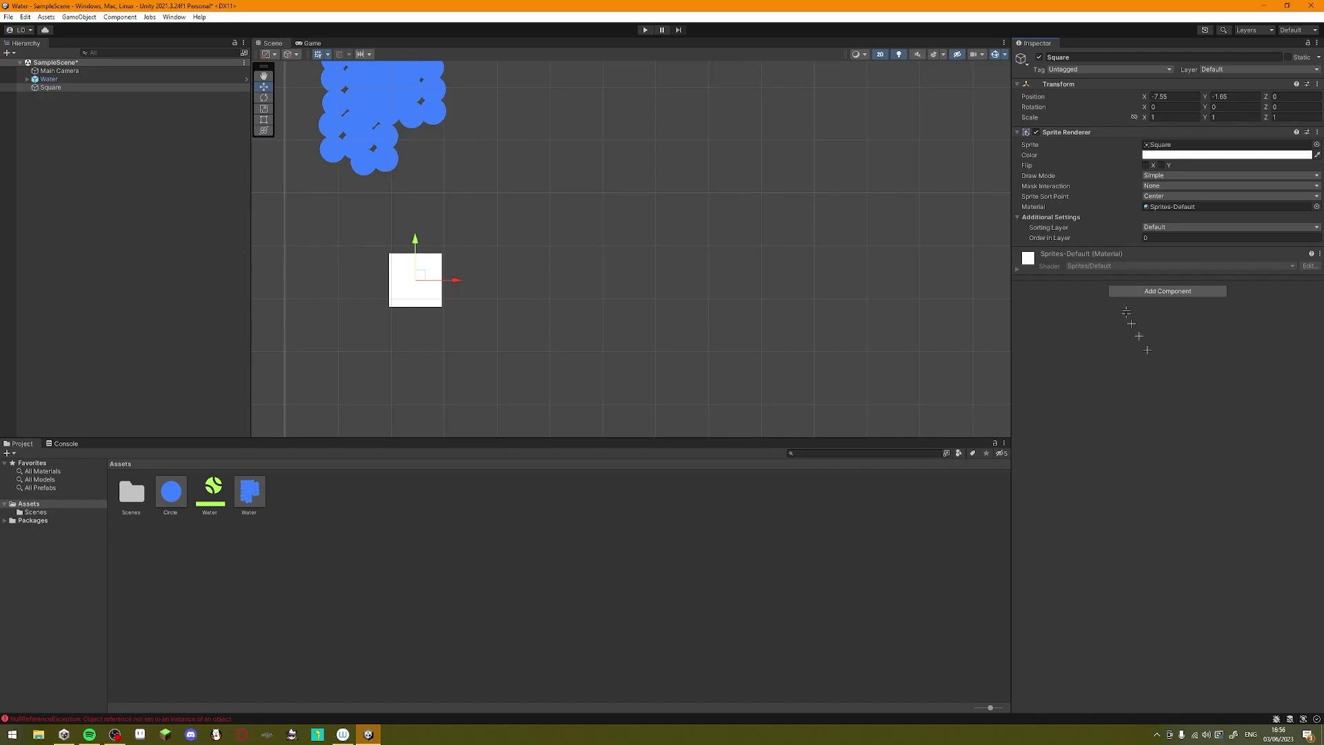
# - Add a Box Collider 2D component to the square
pyautogui.click(1146, 291)
pyautogui.click(1145, 336)
pyautogui.scroll(2, 489, 295)
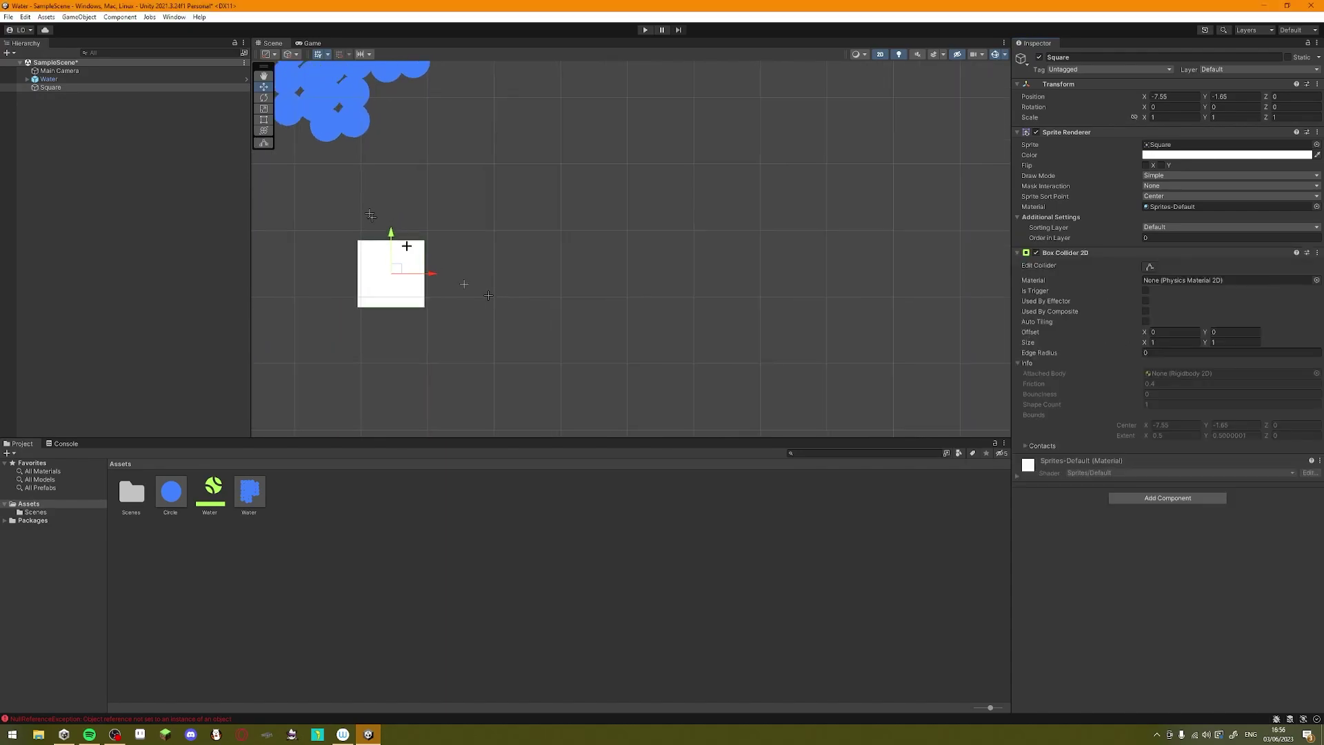
# - Stretch the square into a wide bar with a scale of about 8.9 by 1.2
pyautogui.click(263, 119)
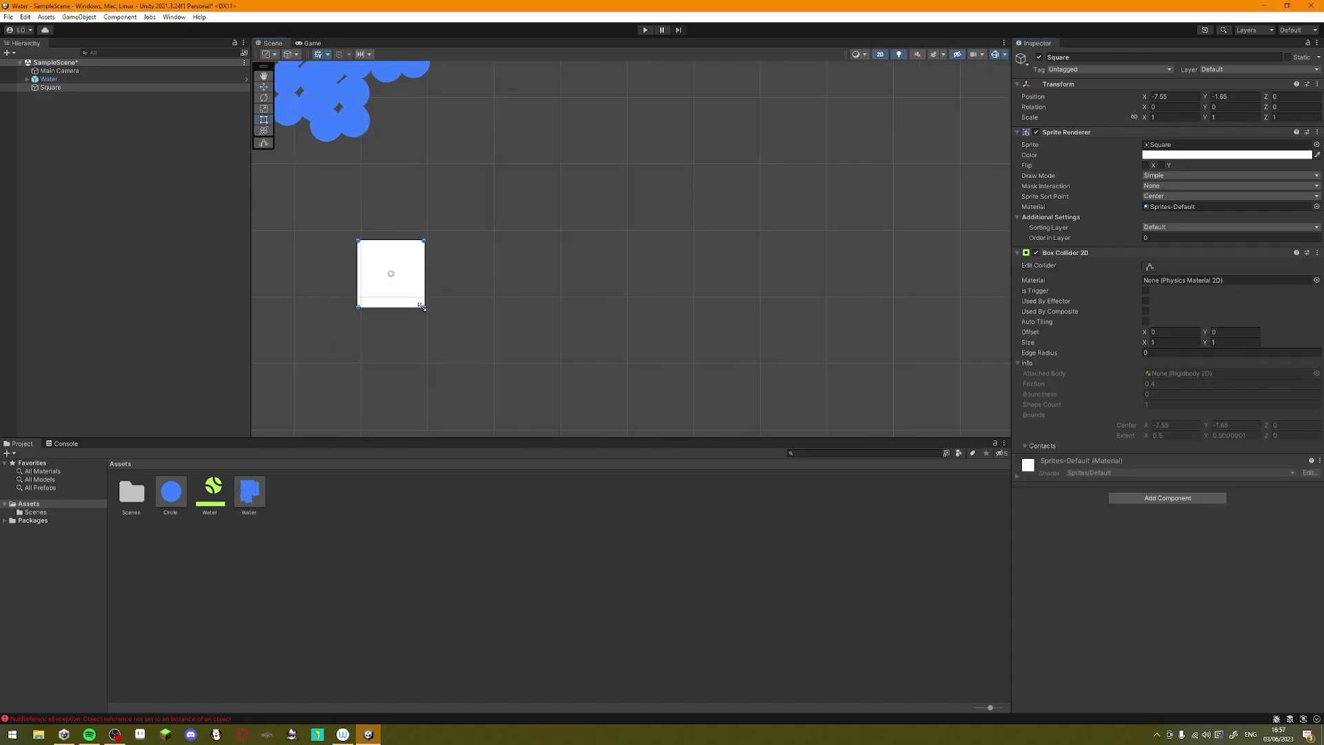
pyautogui.moveTo(423, 307); pyautogui.dragTo(951, 320)
pyautogui.scroll(-2, 720, 317)
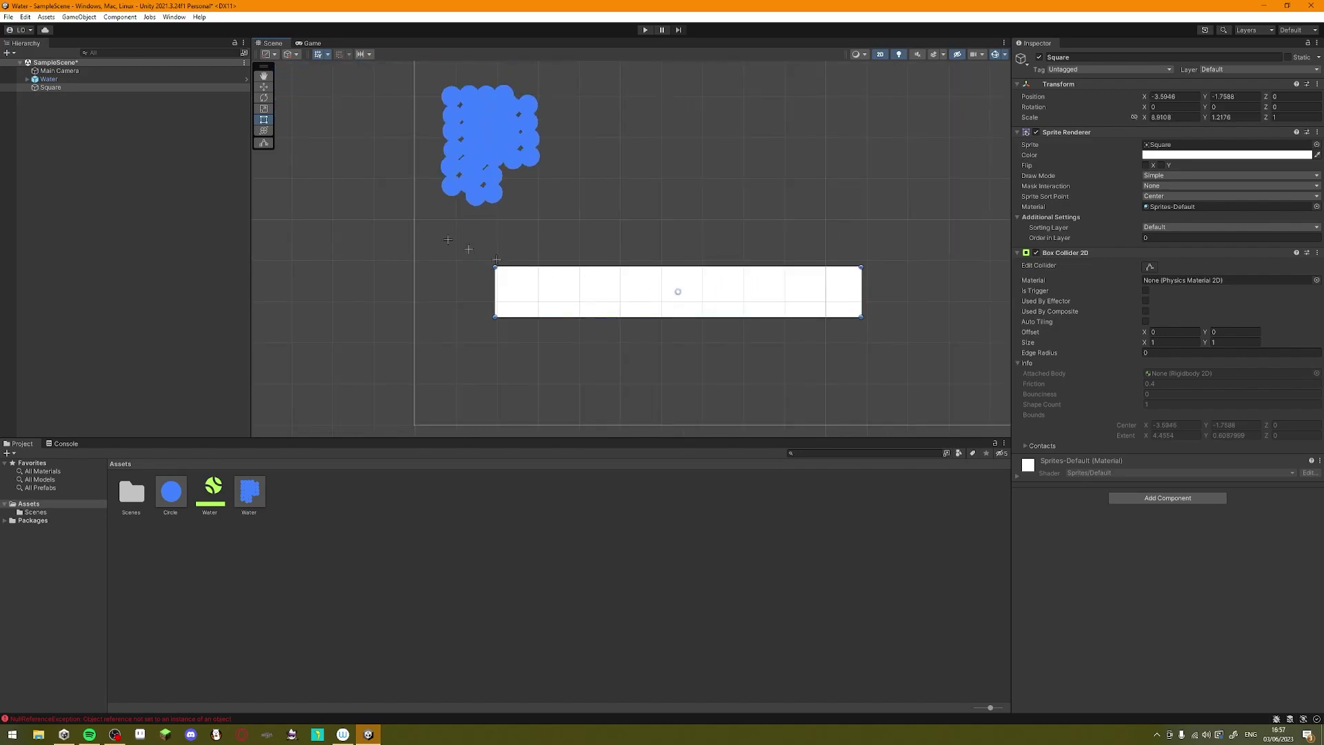
# - Tilt the bar to about -18.4 degrees on Z and move it directly beneath the Water group as a ramp
pyautogui.click(263, 98)
pyautogui.moveTo(683, 331); pyautogui.dragTo(635, 328)
pyautogui.click(264, 87)
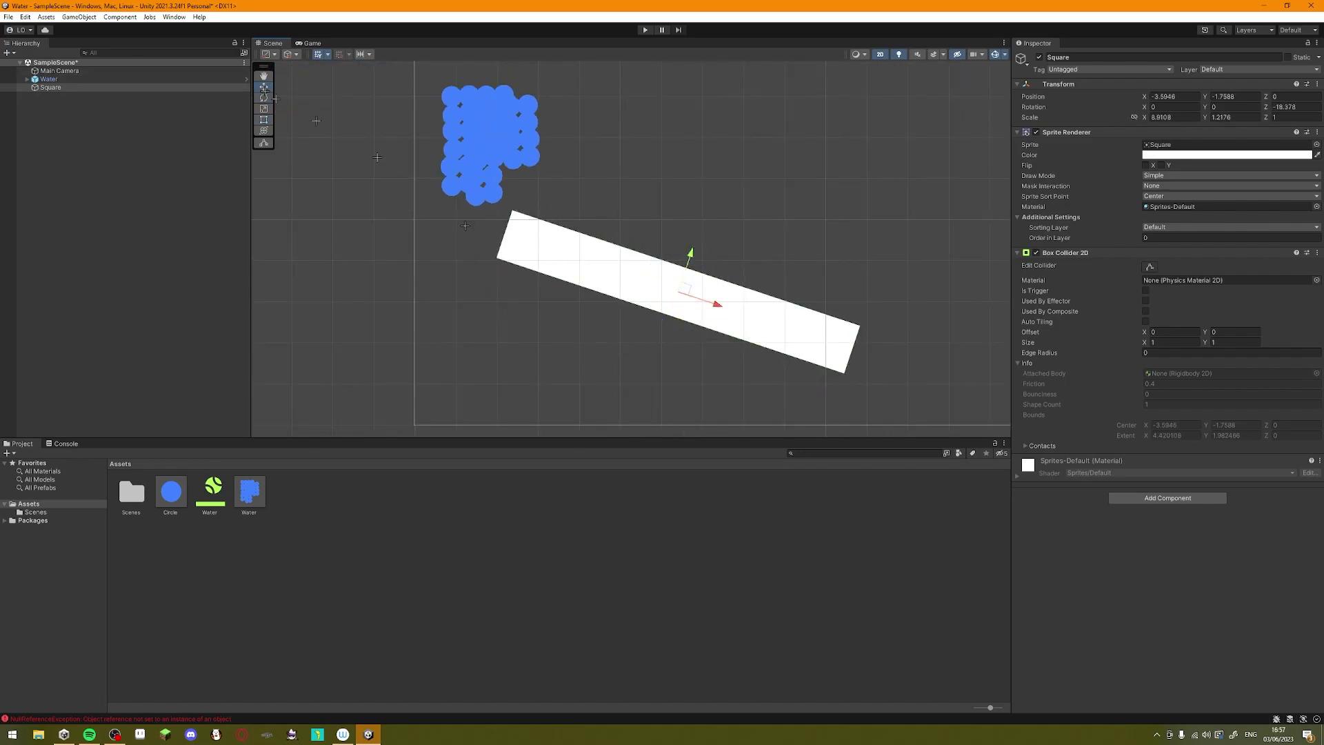
pyautogui.moveTo(679, 291); pyautogui.dragTo(533, 257)
pyautogui.scroll(-5, 533, 257)
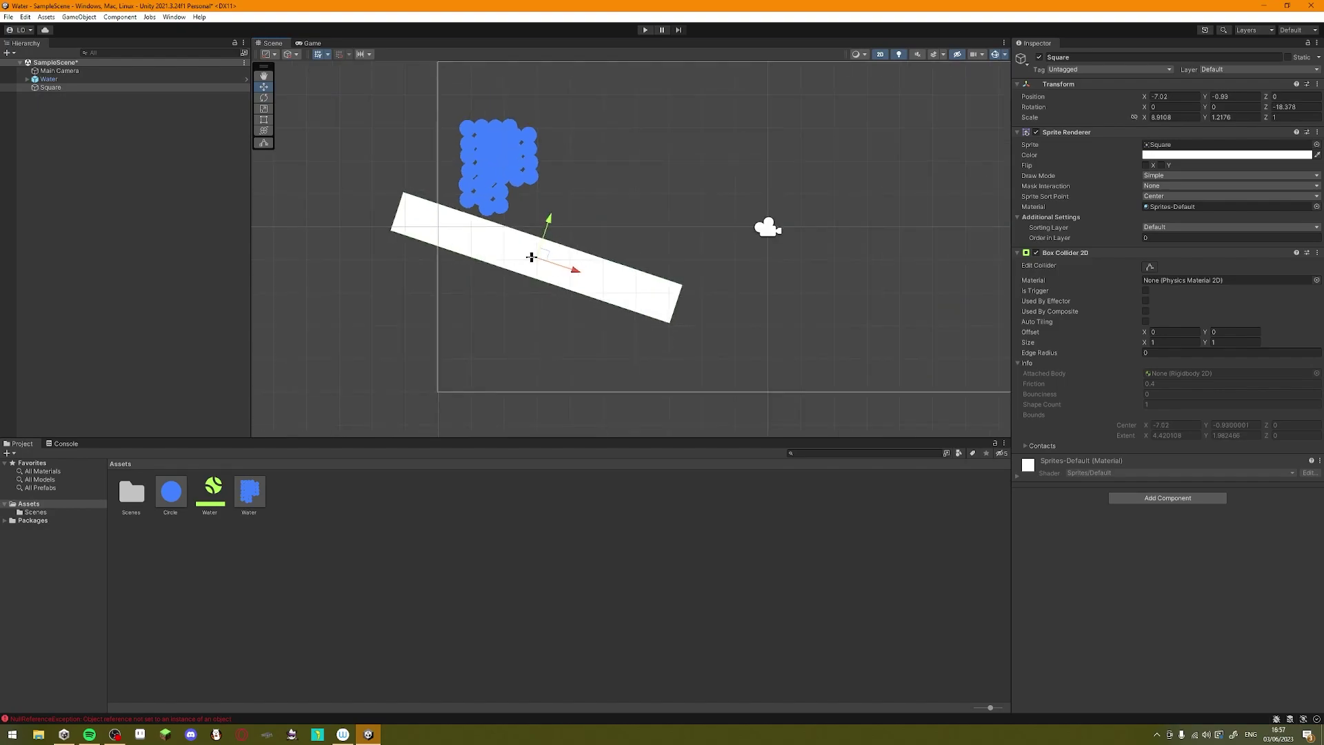
pyautogui.scroll(4, 500, 172)
# - Save the scene and play-test how the water circles run down the ramp, stopping the run when done
pyautogui.hotkey('ctrl', 's')
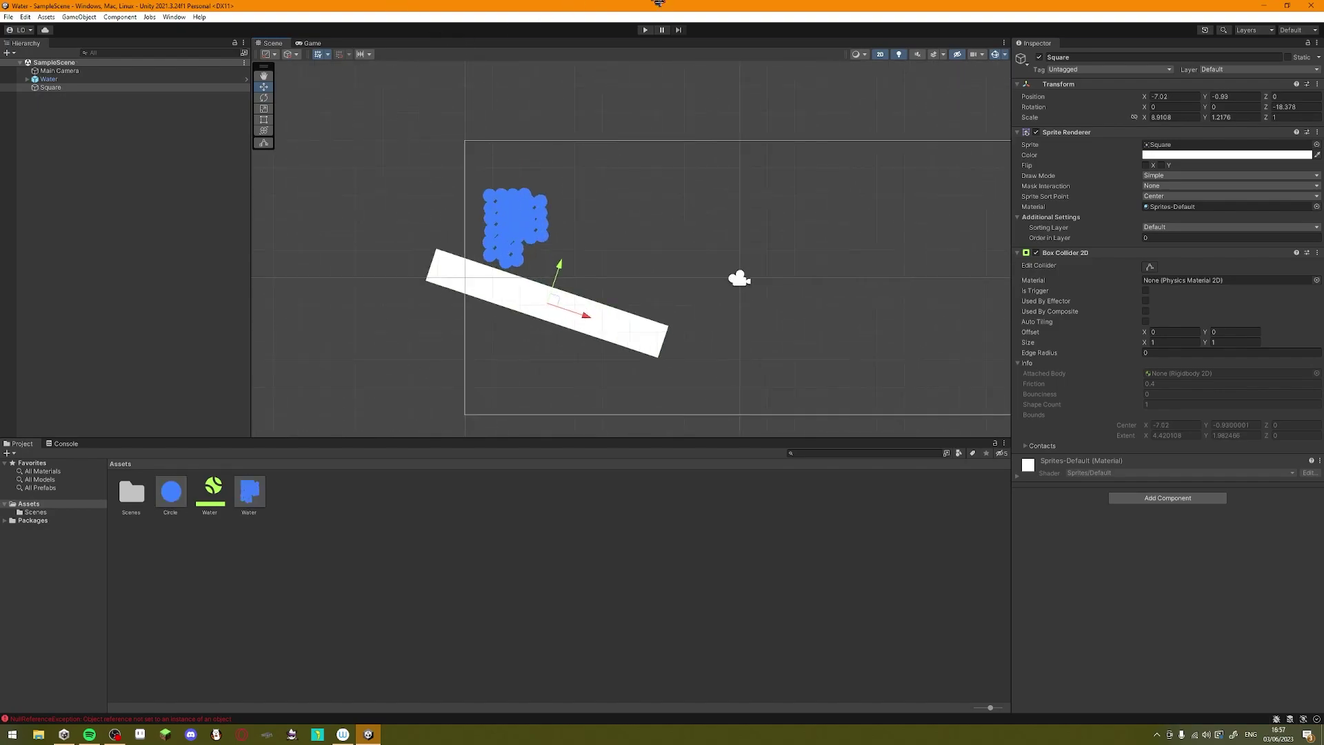
pyautogui.click(644, 30)
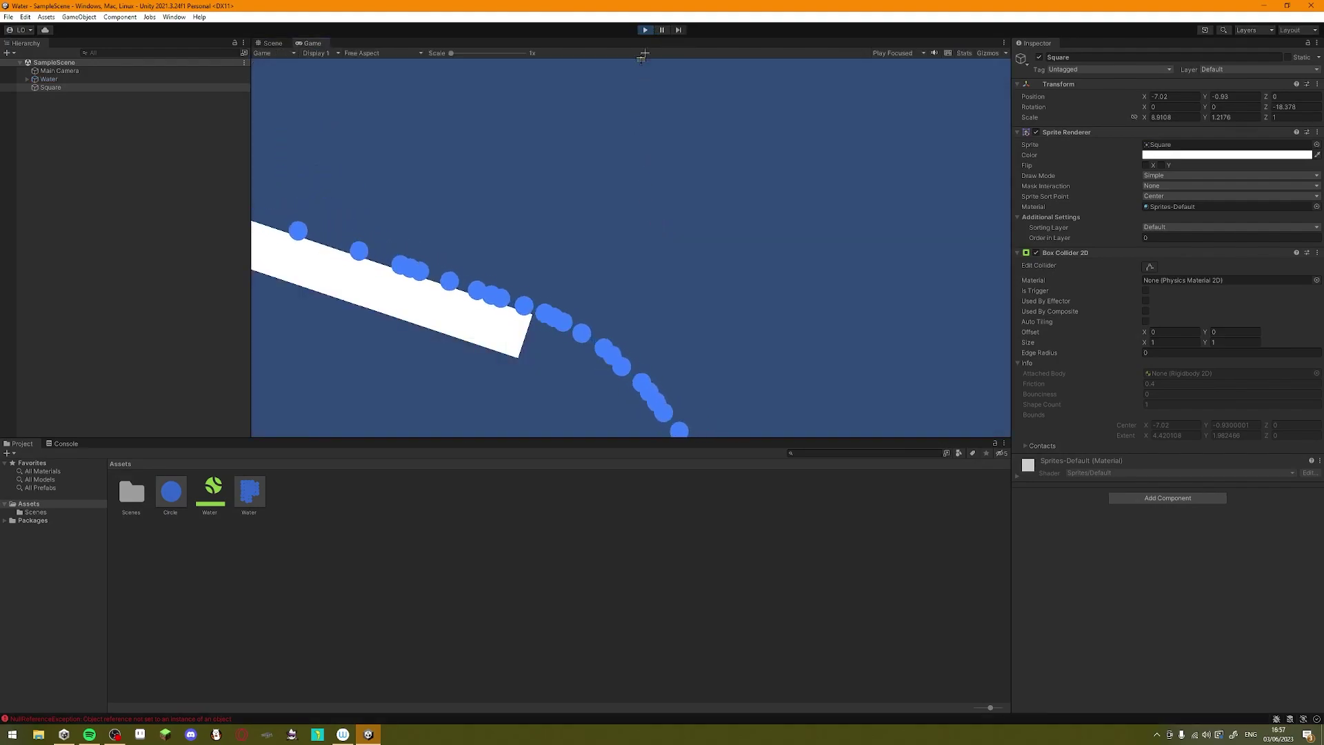
pyautogui.click(647, 30)
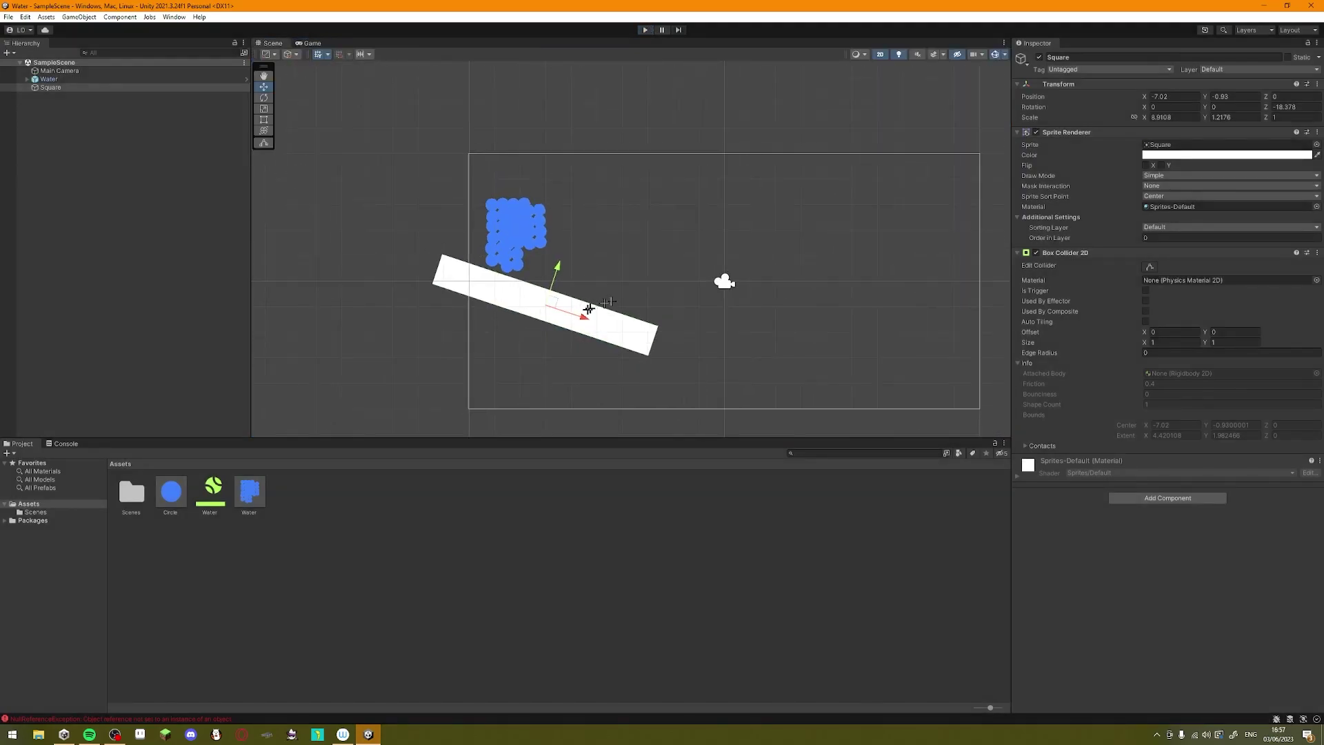
# - Duplicate the ramp and stand the copy upright with a Z rotation of 90 as a wall across the ramp's lower end
pyautogui.moveTo(640, 301); pyautogui.dragTo(561, 276, button='middle')
pyautogui.scroll(4, 554, 276)
pyautogui.scroll(-6, 511, 275)
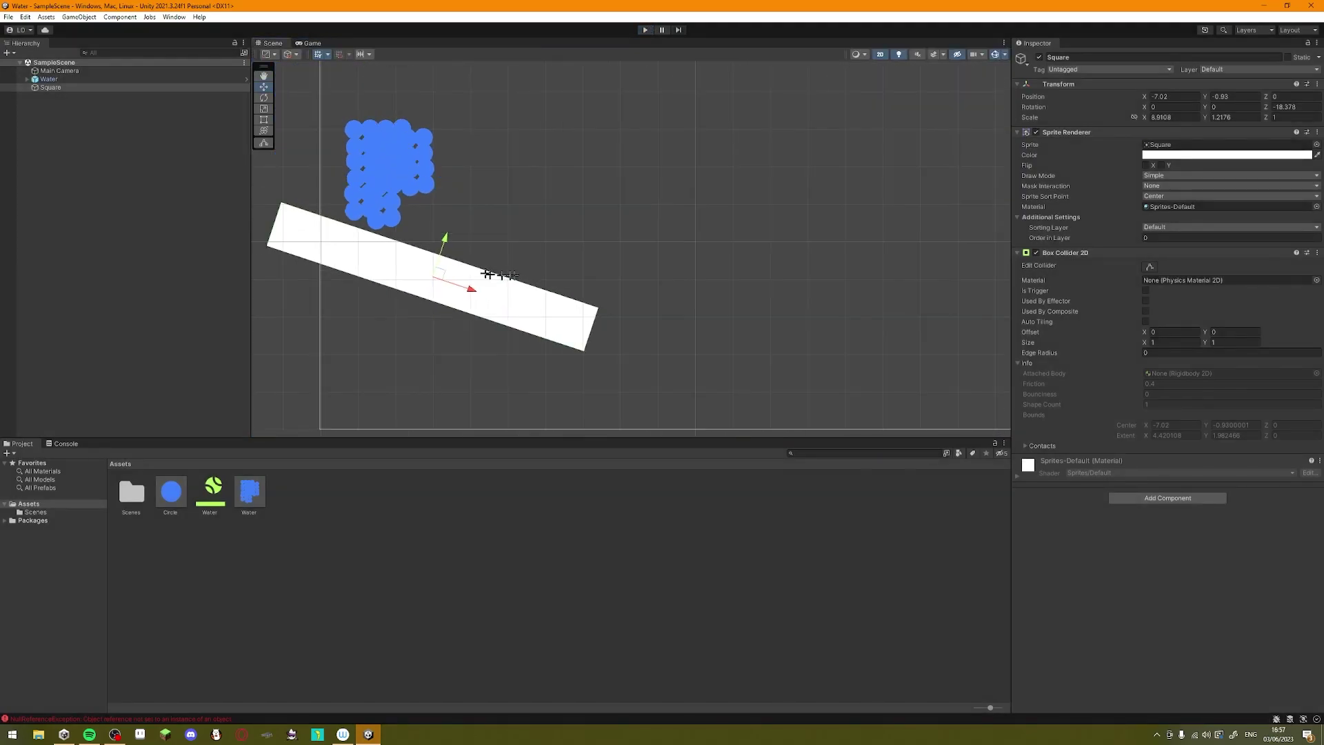
pyautogui.hotkey('ctrl', 'd')
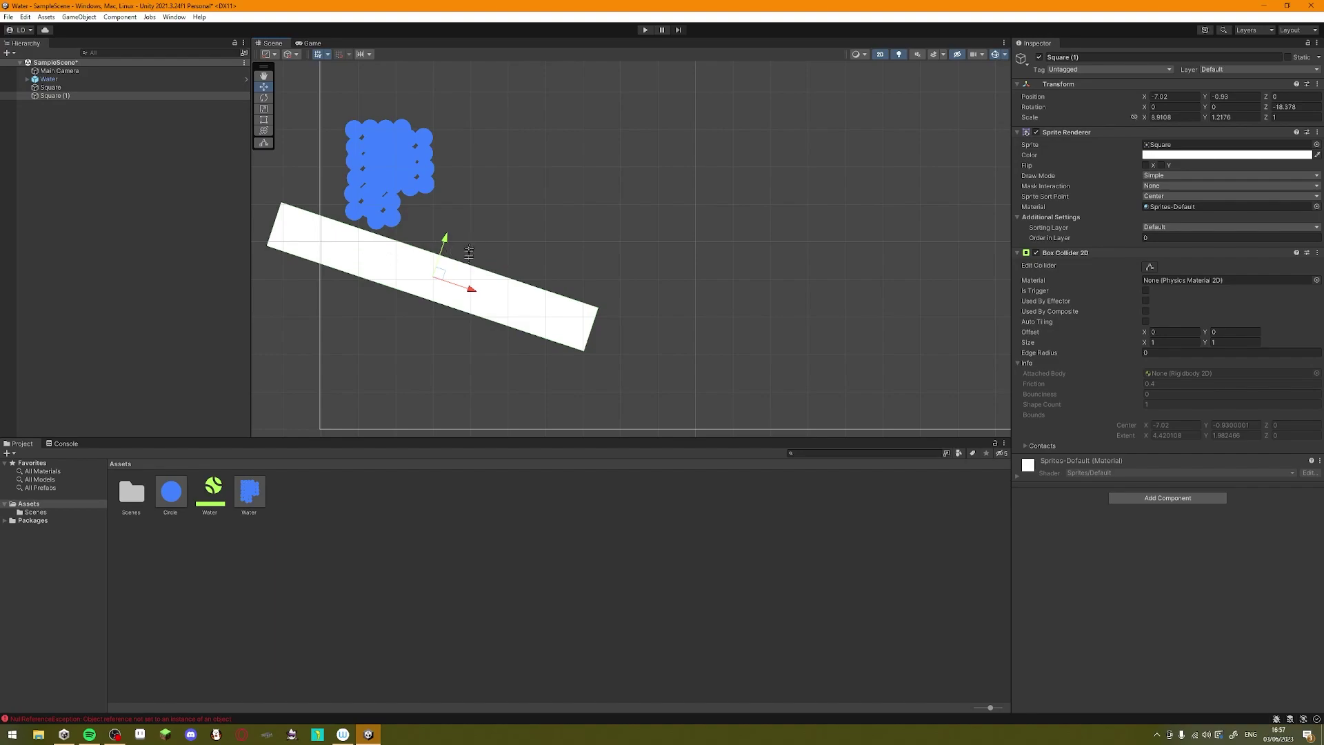
pyautogui.moveTo(469, 251); pyautogui.dragTo(604, 207)
pyautogui.click(1311, 107)
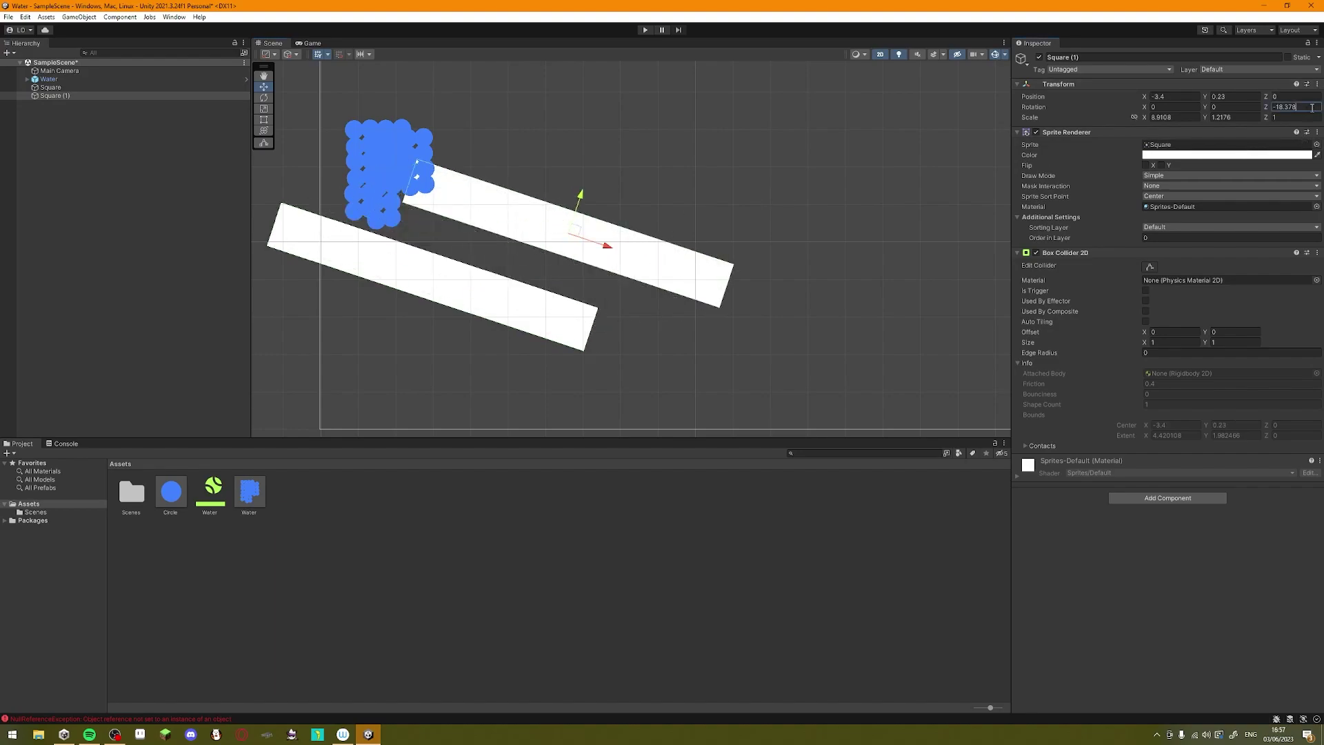
pyautogui.write('90')
pyautogui.moveTo(575, 226); pyautogui.dragTo(528, 172)
pyautogui.scroll(-1, 552, 120)
# - Play-test how the water collects between the ramp and the vertical wall, and stop the run
pyautogui.click(645, 30)
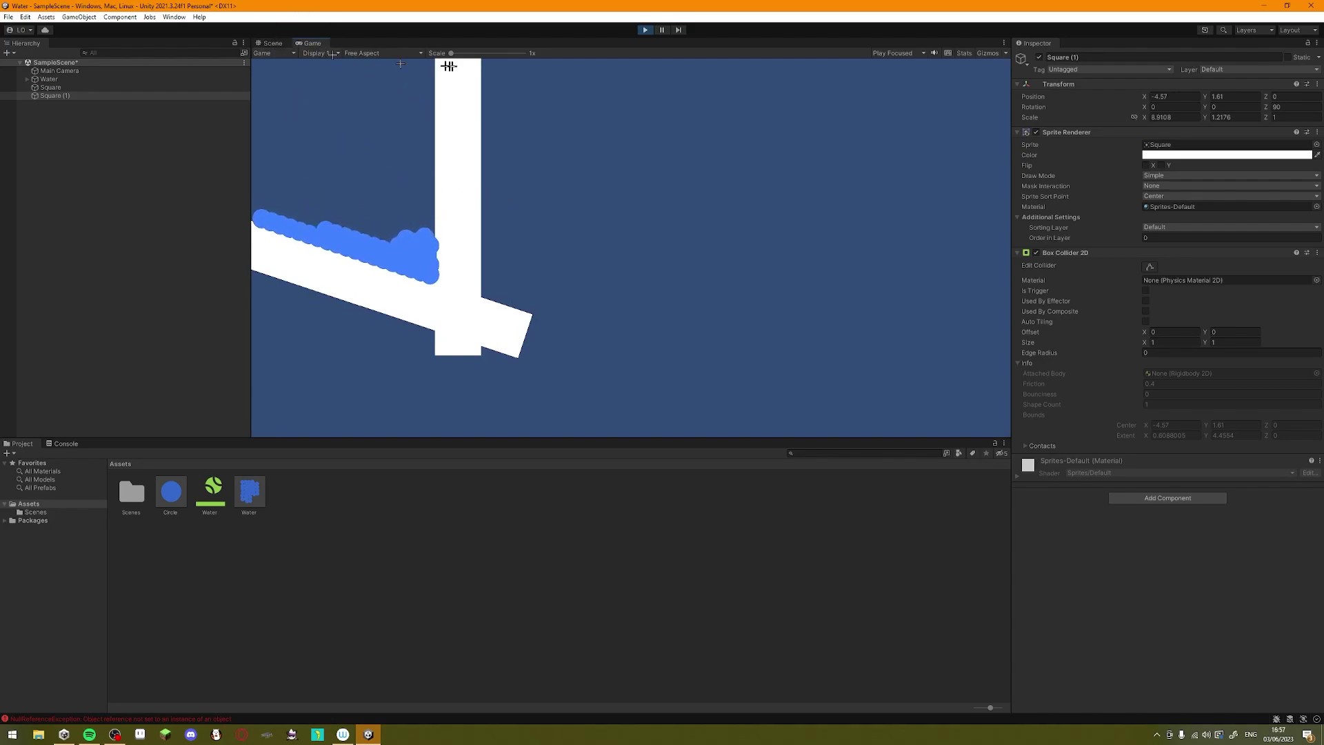
pyautogui.click(641, 27)
# - Set the Circle prefab's Order in Layer to -1 so the water draws behind the ramp and wall
pyautogui.scroll(5, 448, 233)
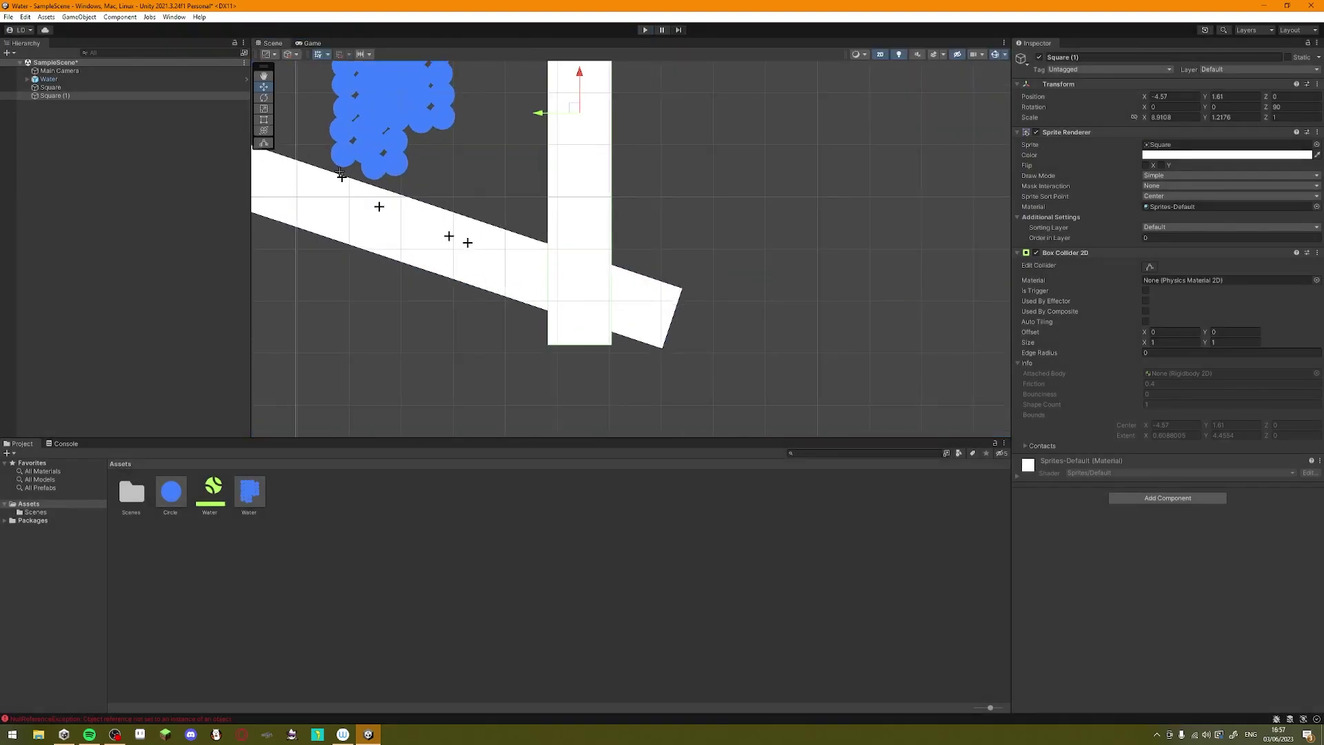
pyautogui.click(448, 232)
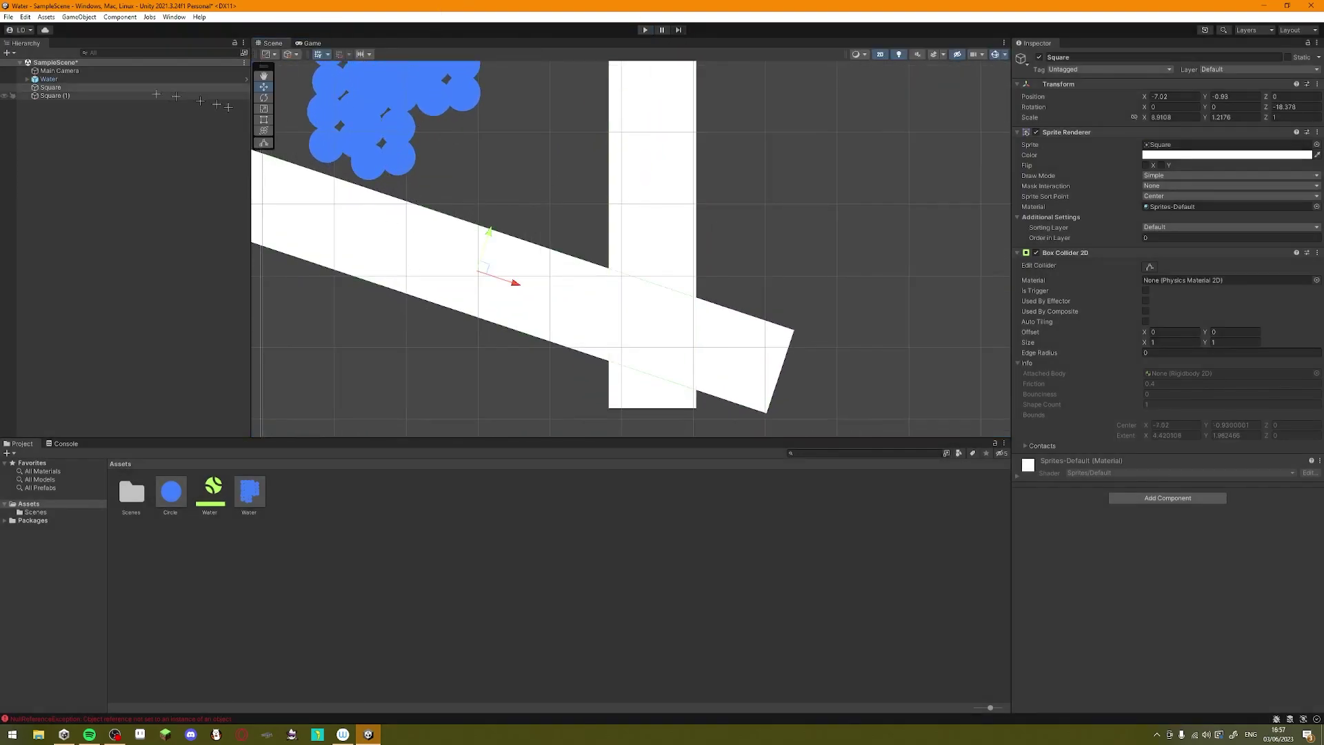
pyautogui.click(252, 493)
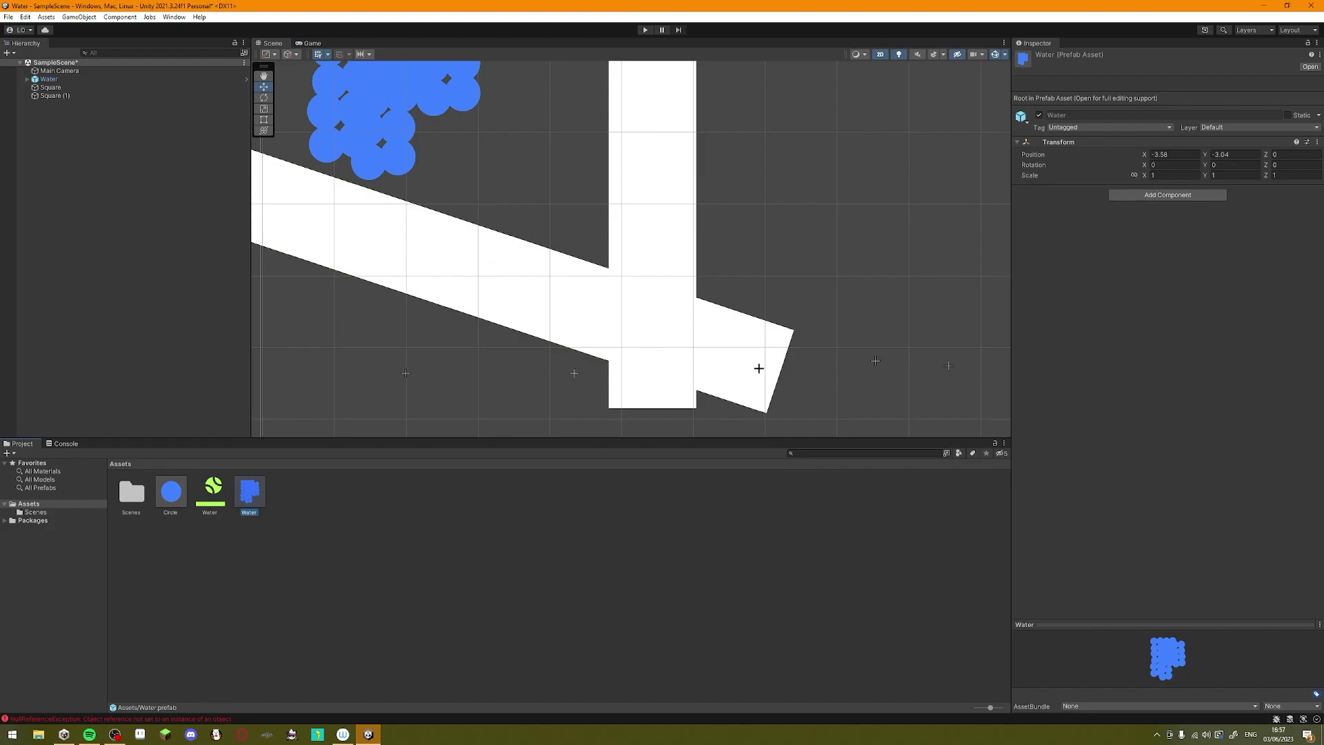
pyautogui.click(171, 496)
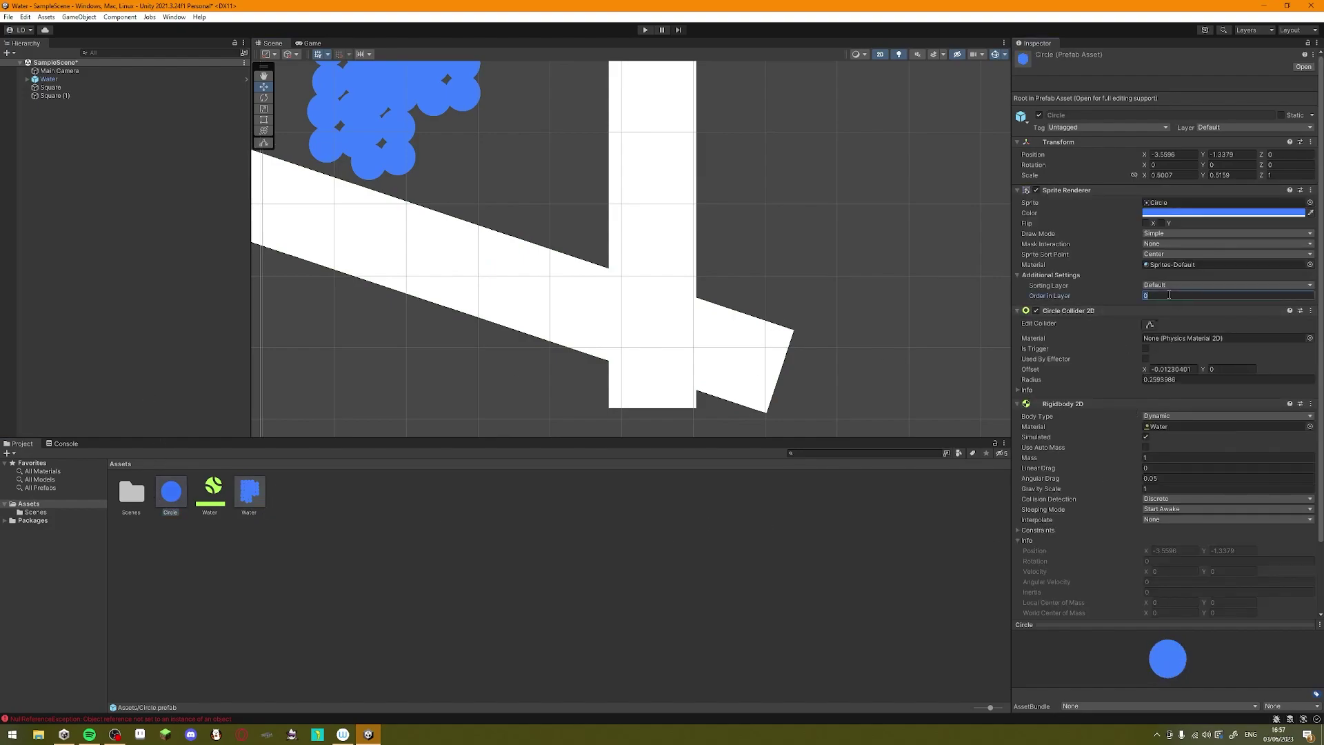
pyautogui.write('1')
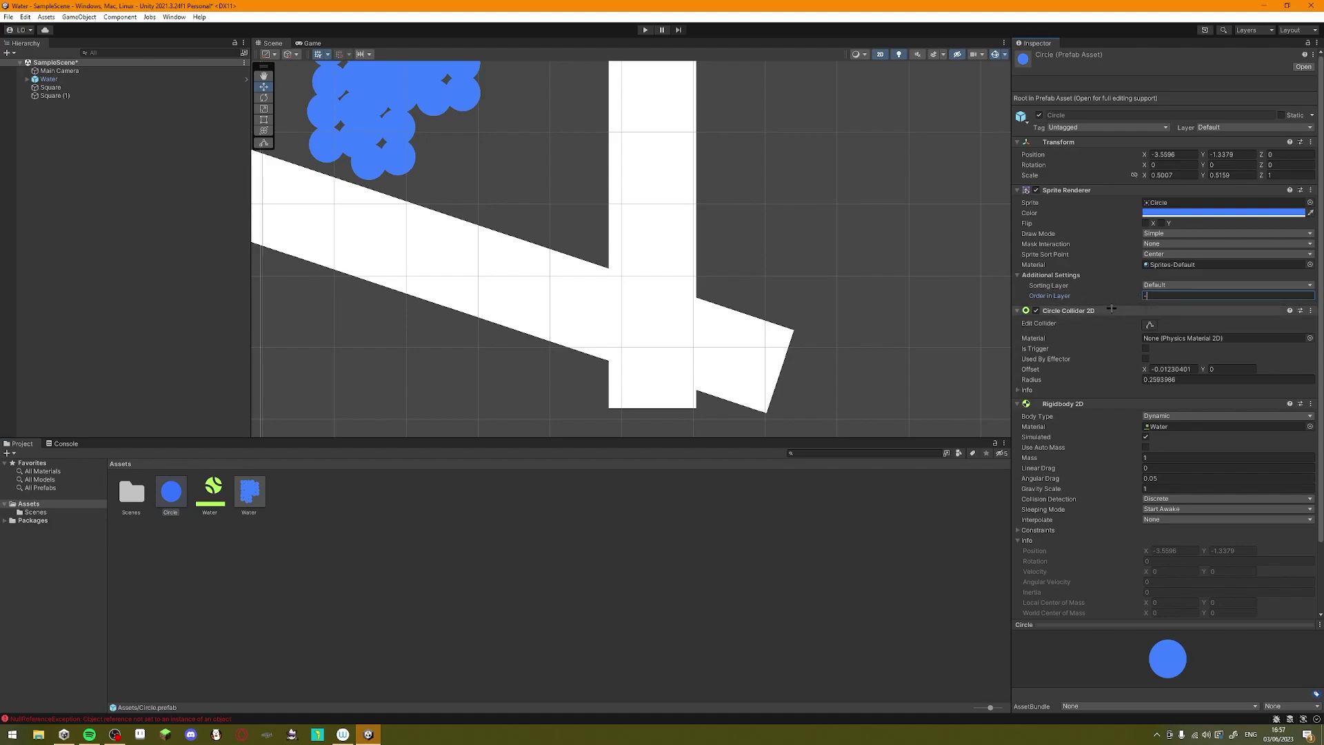
# - Play-test how the water circles render against the ramp and wall, and stop the run
pyautogui.scroll(-2, 613, 277)
pyautogui.scroll(-2, 613, 276)
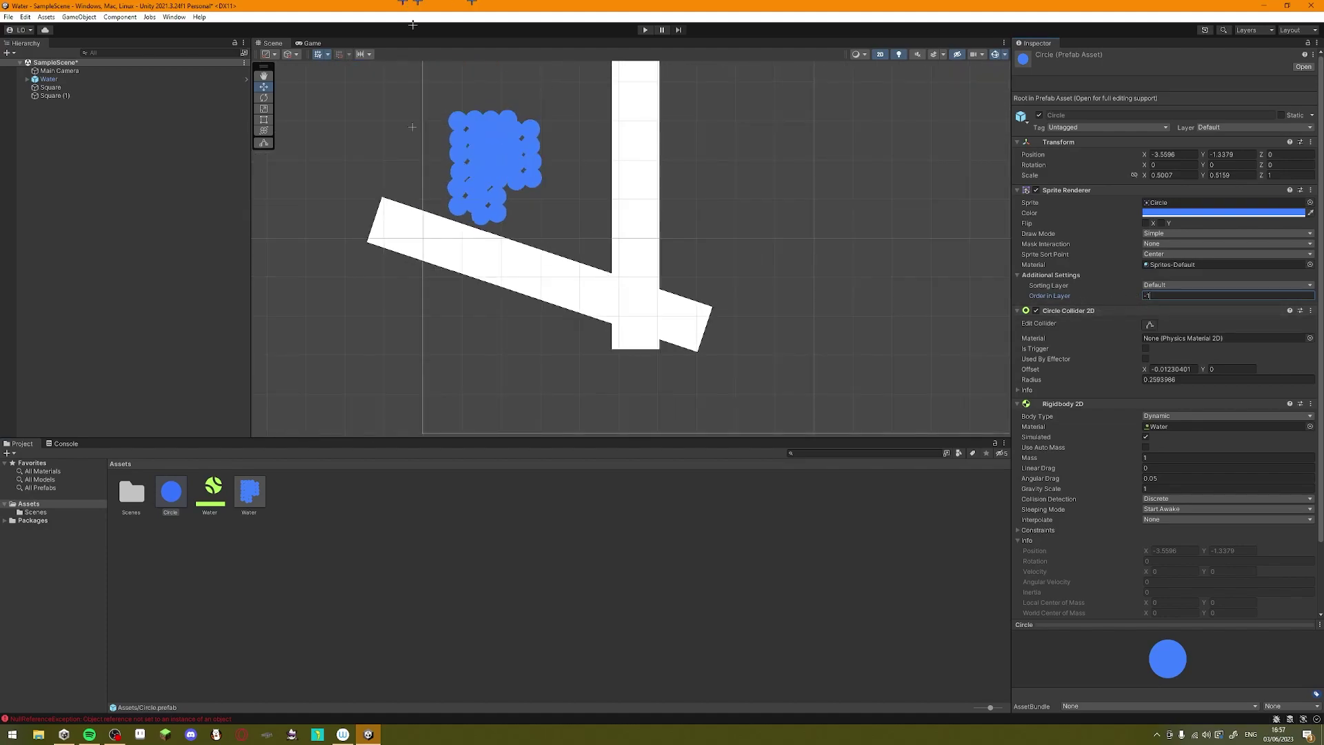
pyautogui.click(645, 30)
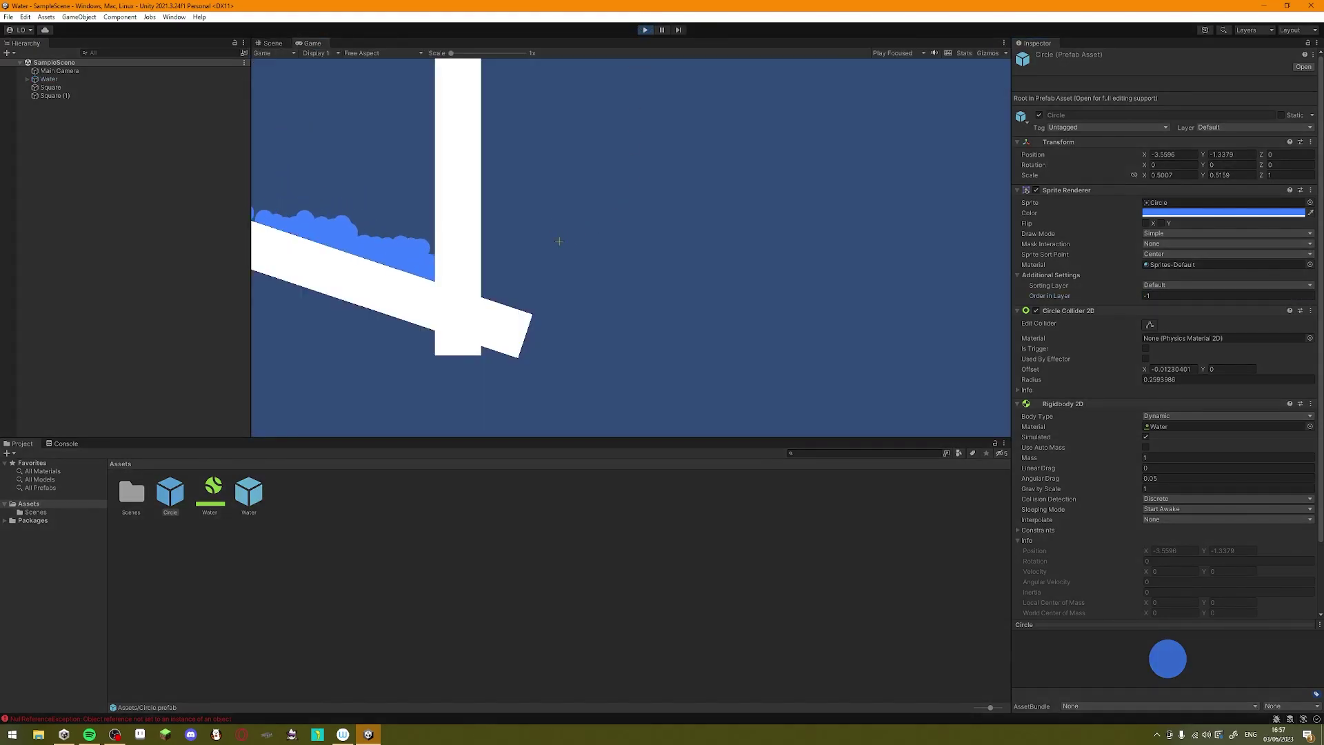
pyautogui.click(645, 30)
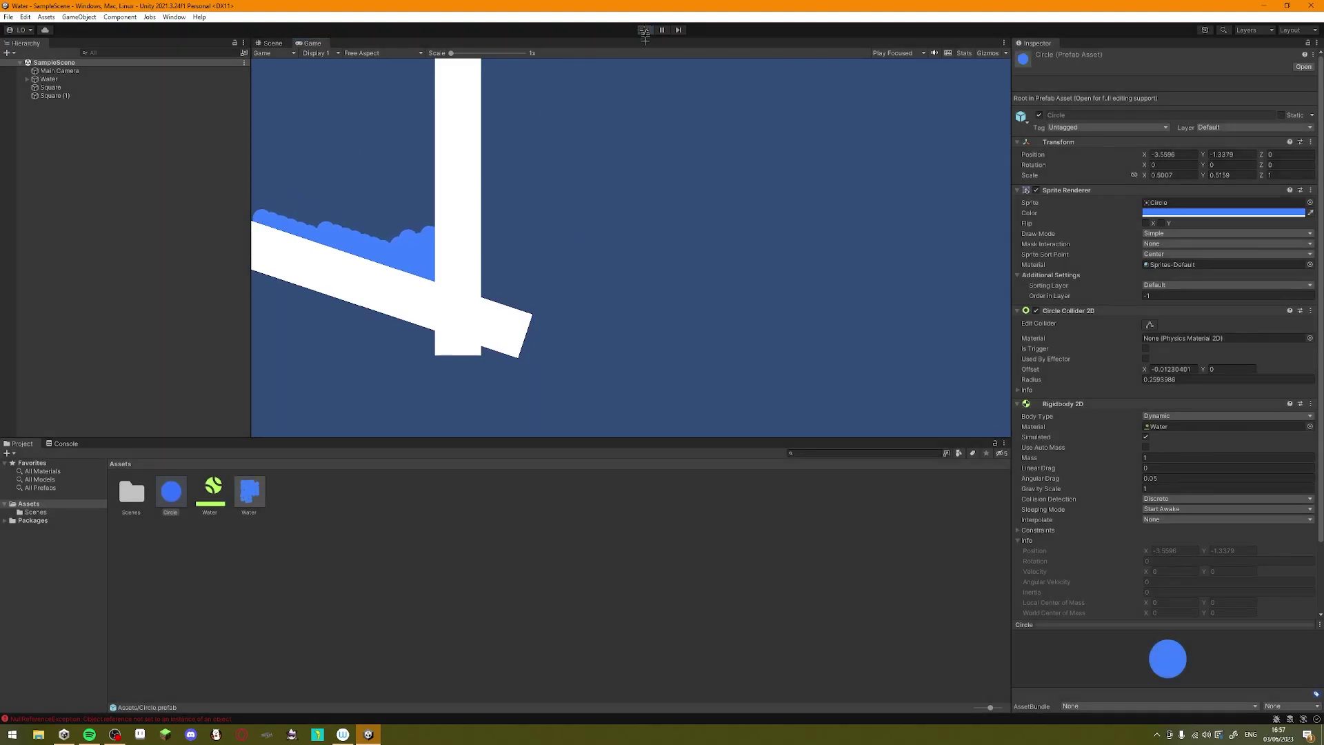
# - Scale the Circle prefab down to 0.2 on both X and Y
pyautogui.scroll(4, 272, 287)
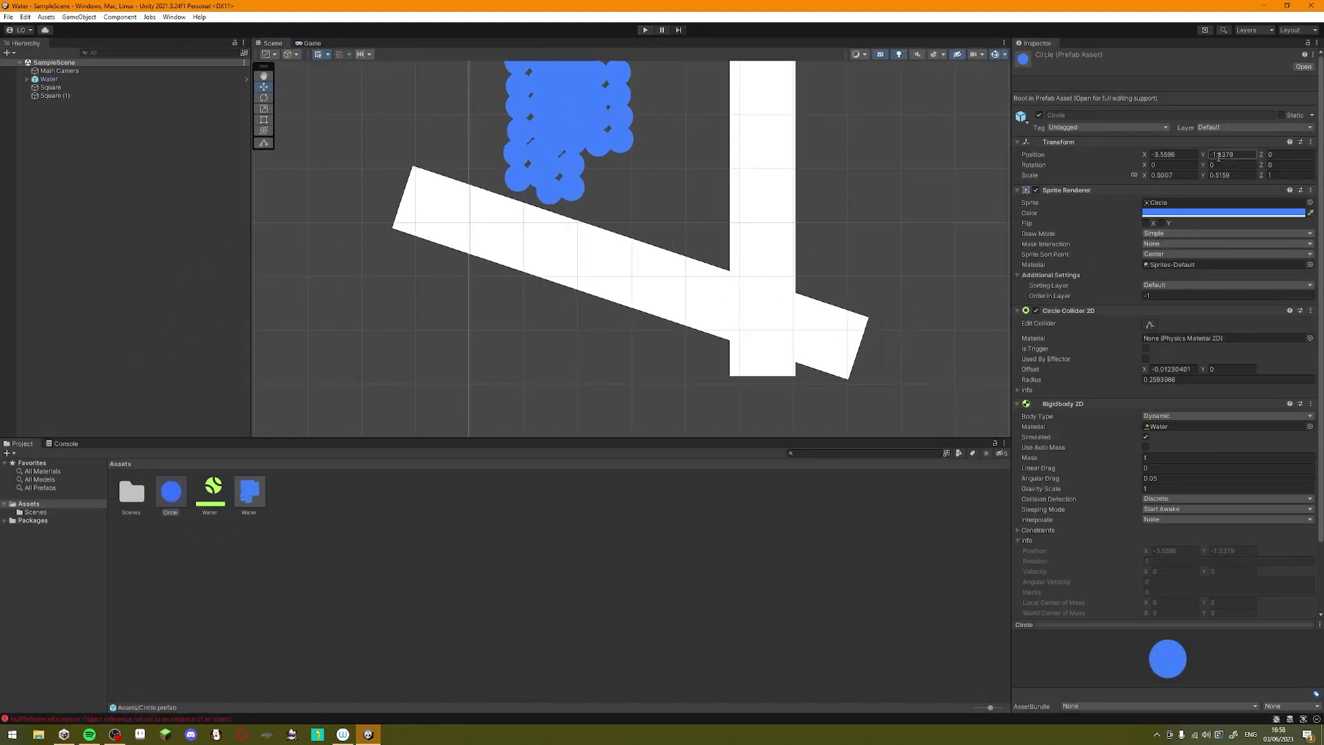
pyautogui.click(1186, 174)
pyautogui.write('0.2')
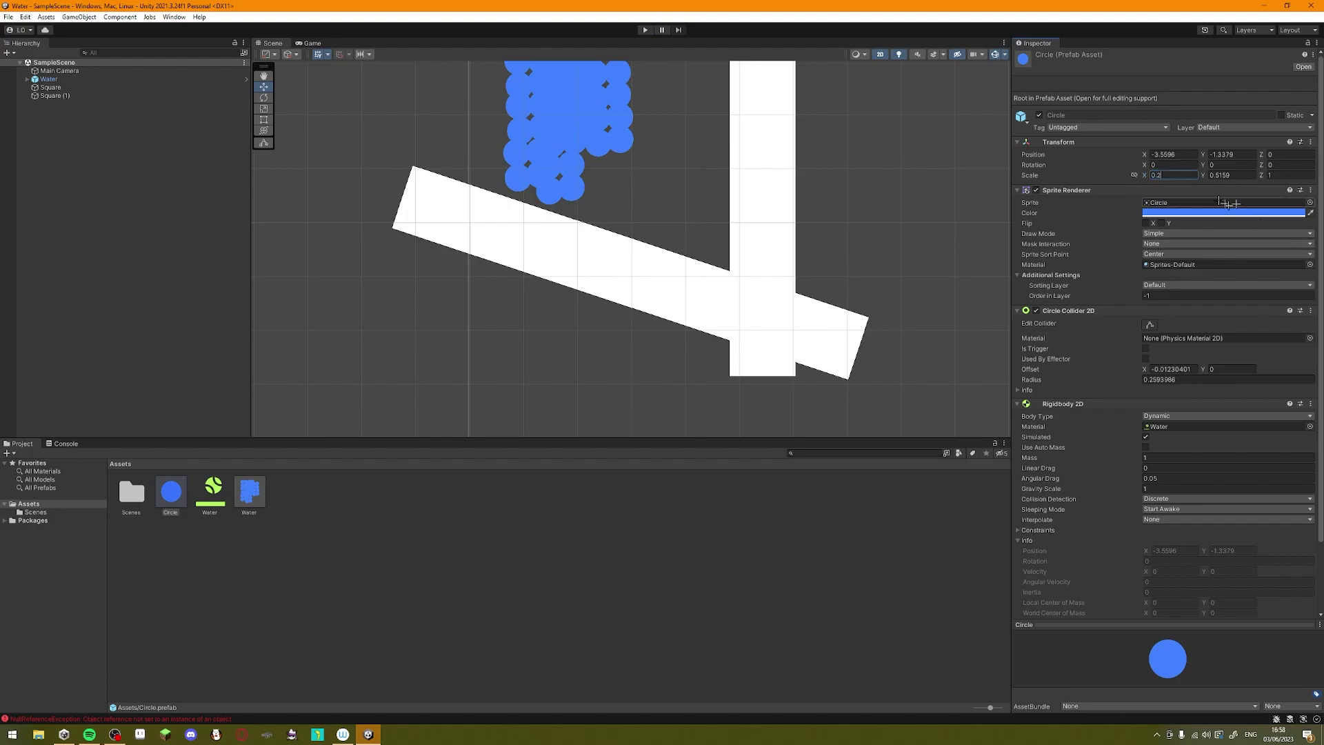
pyautogui.click(1239, 174)
pyautogui.write('0')
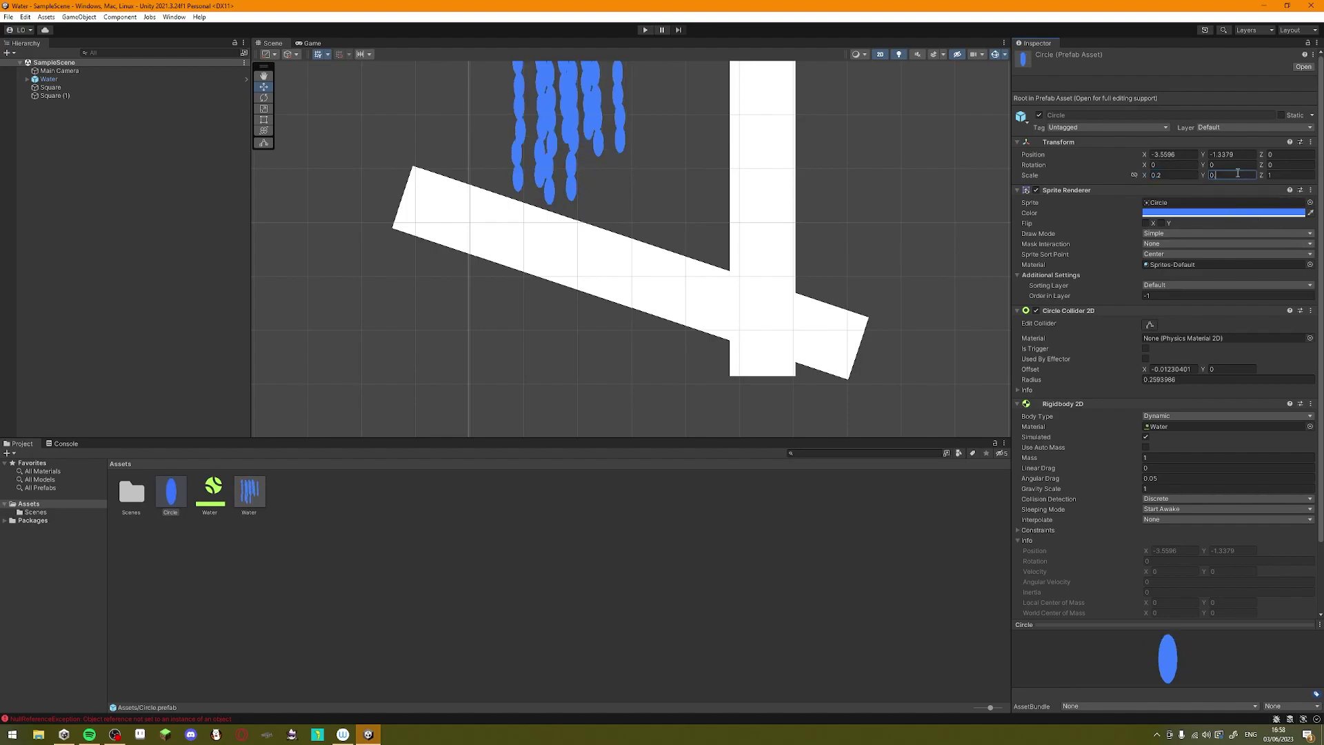
pyautogui.write('.2')
pyautogui.click(192, 259)
# - Duplicate the Water group four times, placing the copies slightly offset over the original above the ramp
pyautogui.moveTo(458, 189); pyautogui.dragTo(451, 255, button='middle')
pyautogui.scroll(1, 452, 255)
pyautogui.click(84, 73)
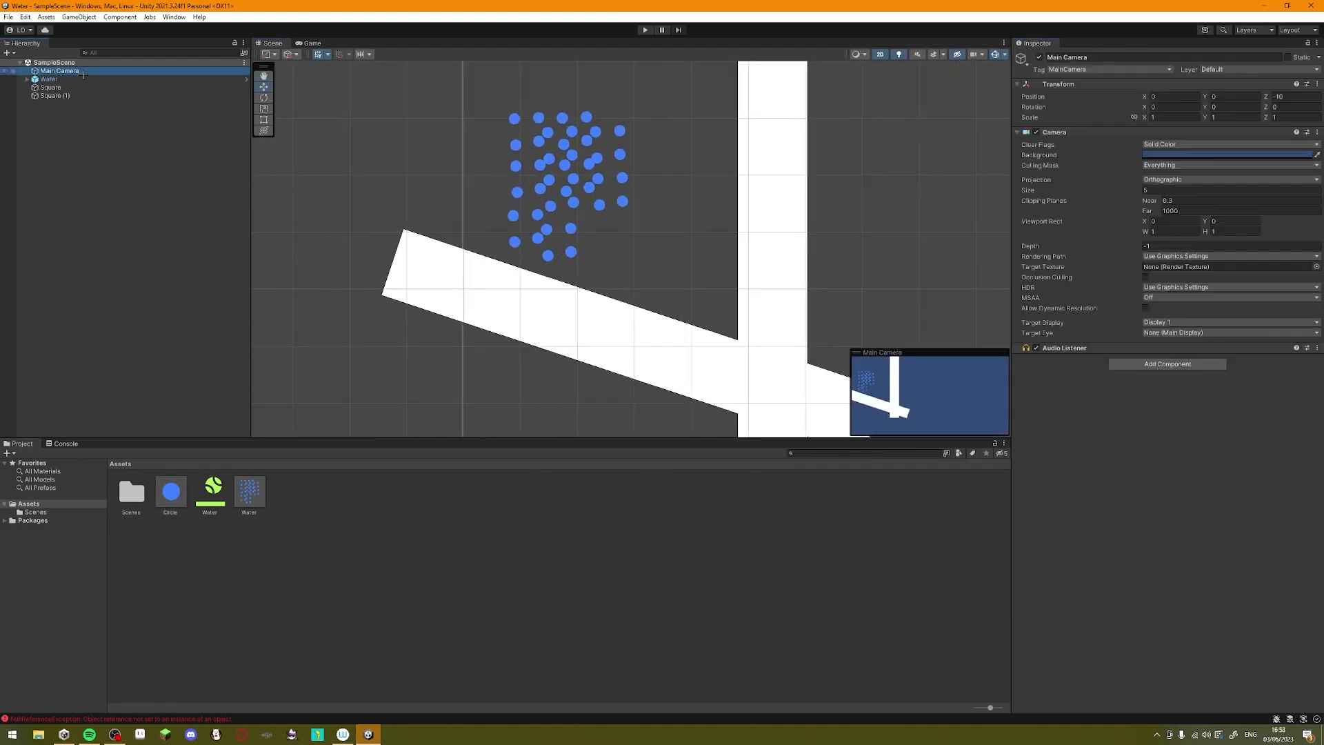
pyautogui.click(81, 79)
pyautogui.hotkey('ctrl', 'd')
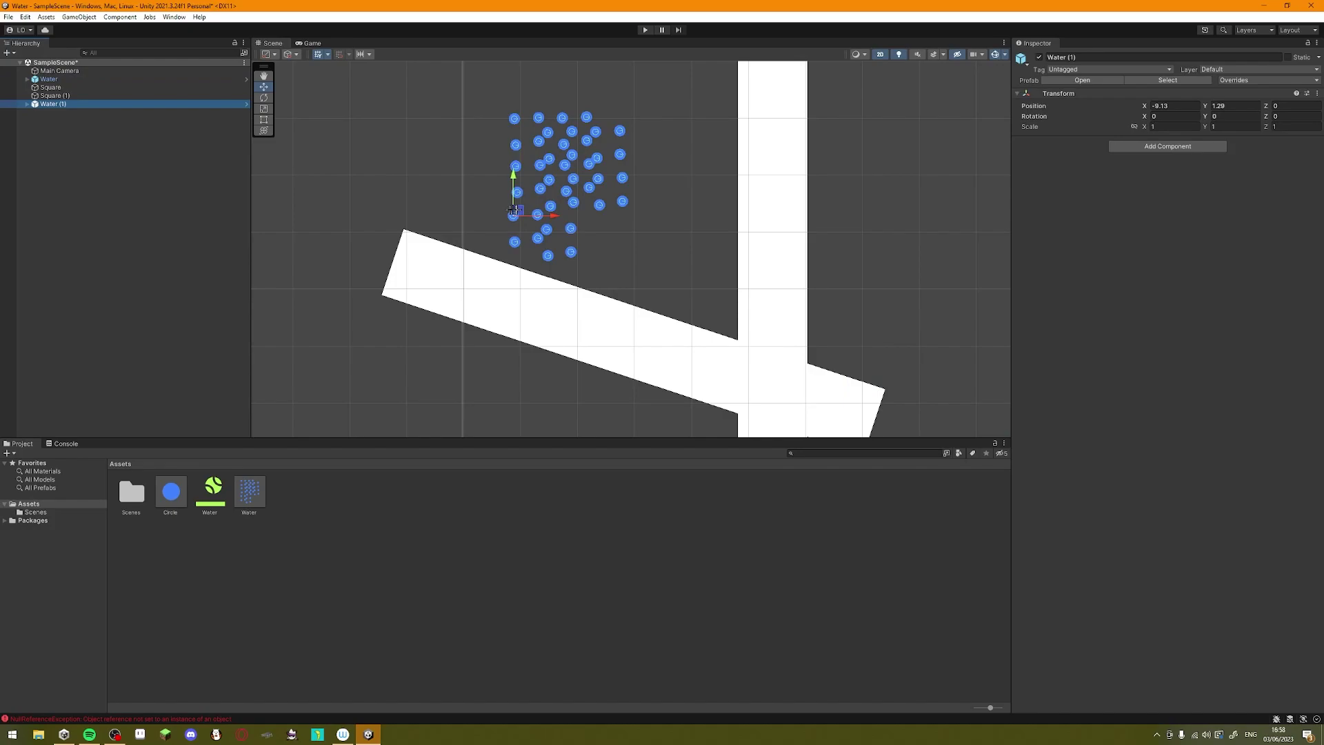
pyautogui.moveTo(519, 211)
pyautogui.mouseDown()
pyautogui.moveTo(542, 219)
pyautogui.moveTo(505, 200)
pyautogui.moveTo(537, 195)
pyautogui.mouseUp()
pyautogui.hotkey('ctrl', 'd')
pyautogui.hotkey('ctrl', 'd')
pyautogui.hotkey('ctrl', 'd')
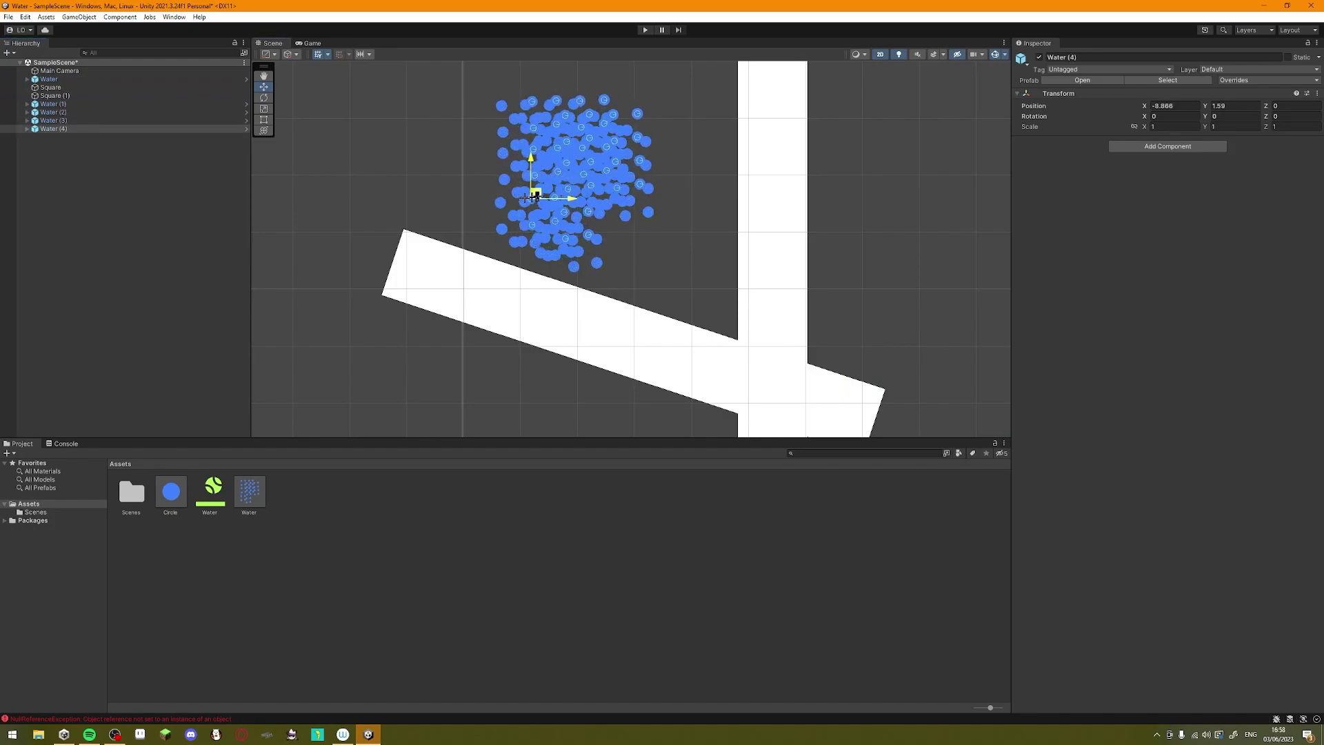
# - Play-test the denser water made of smaller circles on the ramp and wall
pyautogui.scroll(-3, 572, 218)
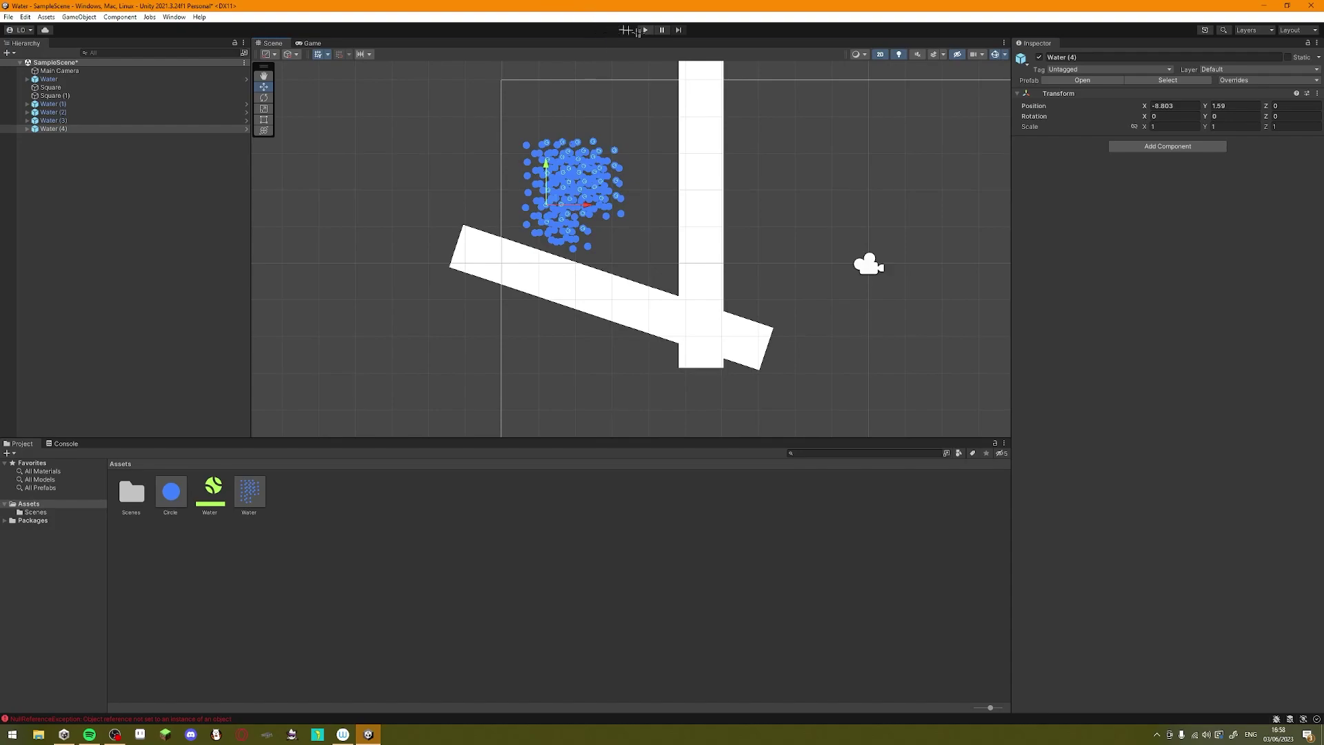
pyautogui.click(645, 29)
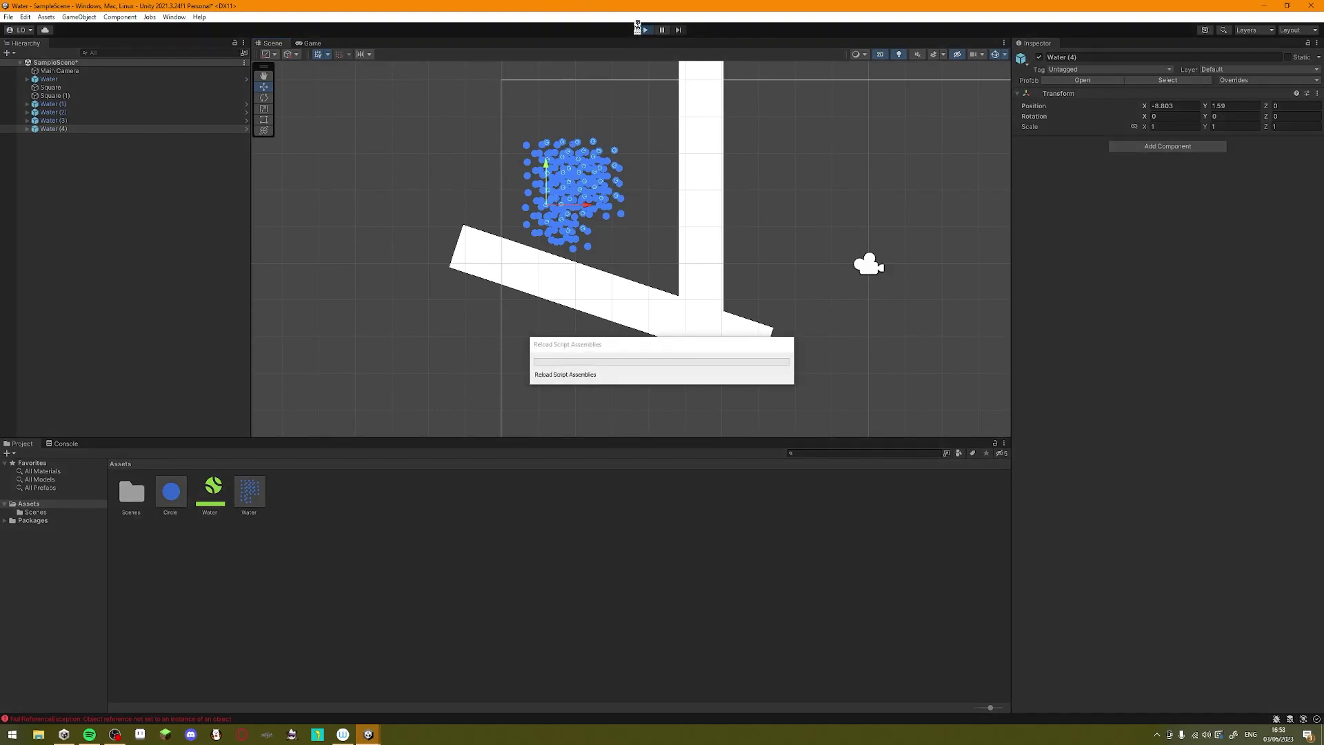